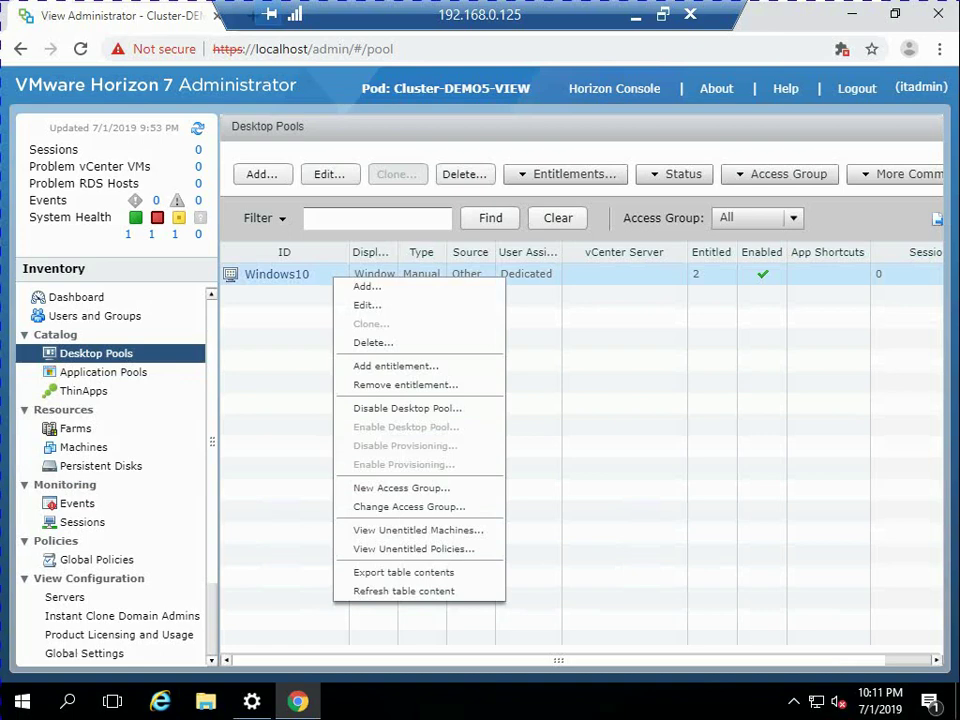
Inspect the Windows10 pool's Desktop Pool Settings in its Edit dialog and close it unchanged.
{"action": "left_click", "coordinate": [364, 301]}
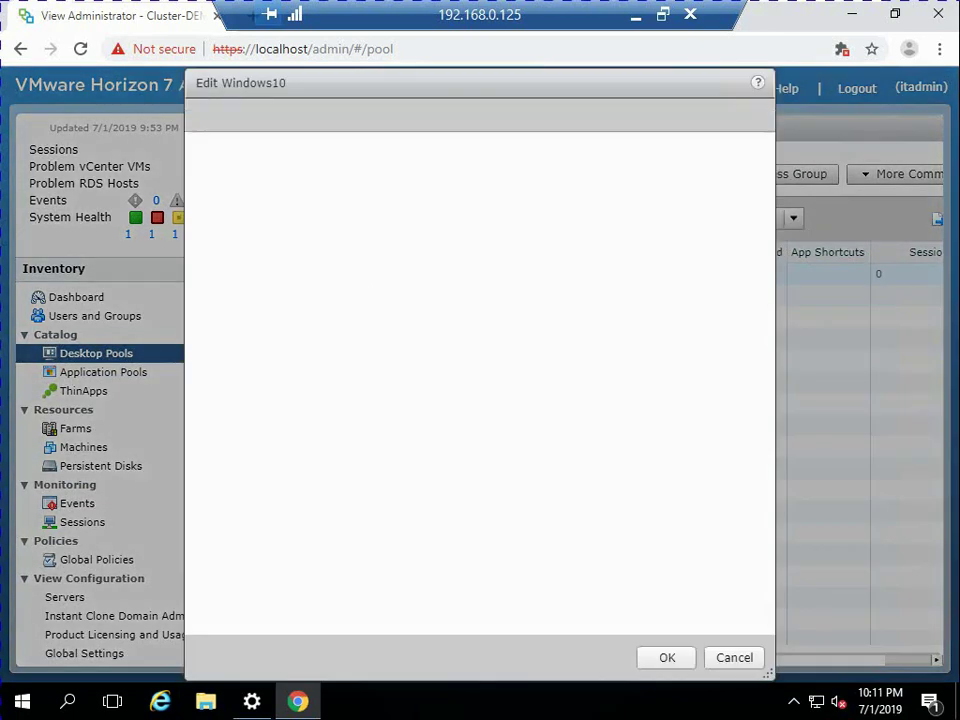
{"action": "left_click", "coordinate": [338, 120]}
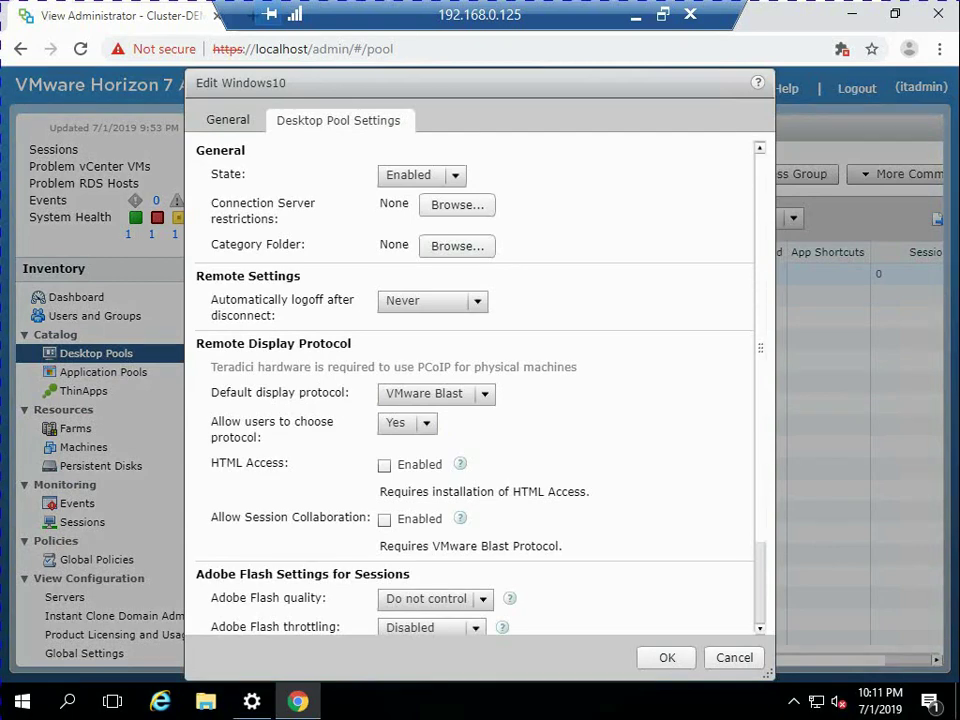
{"action": "key", "text": "Return"}
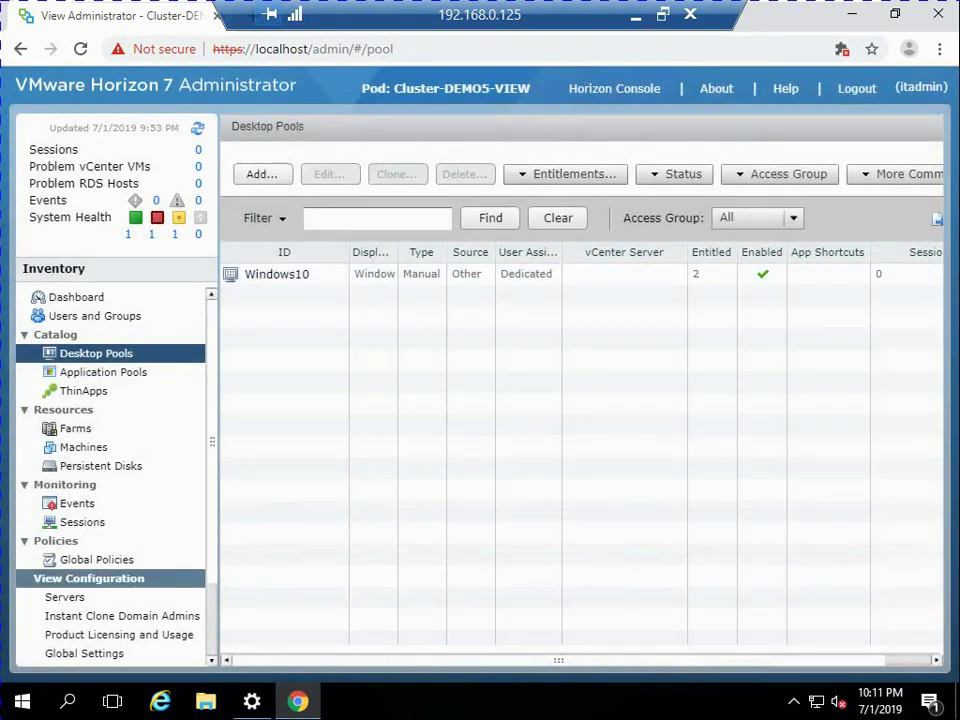
{"action": "left_click", "coordinate": [64, 597]}
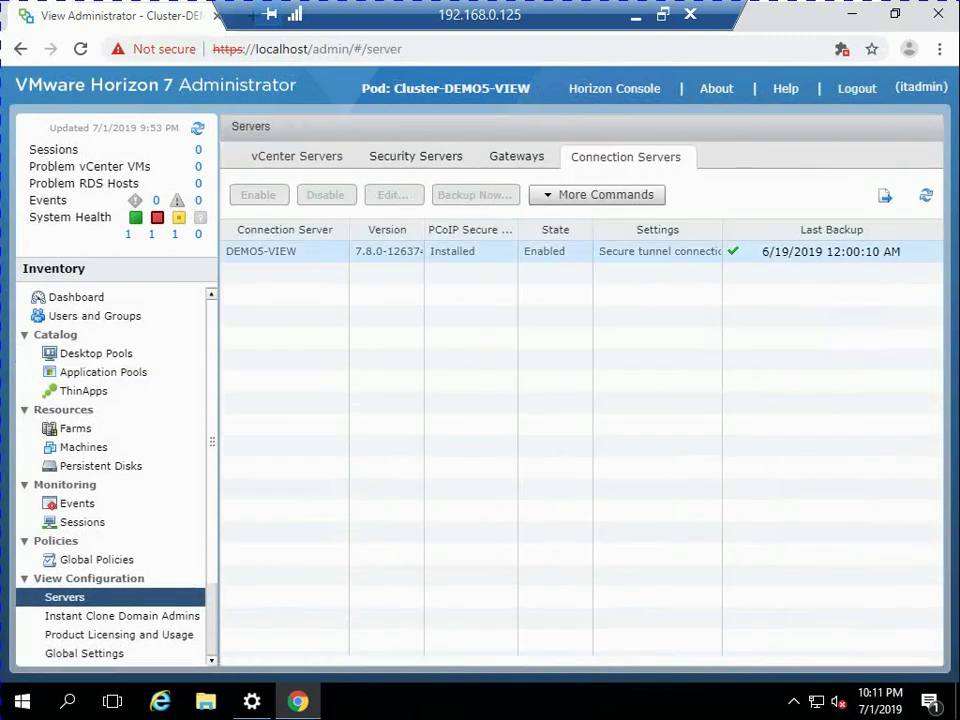
{"action": "right_click", "coordinate": [489, 254]}
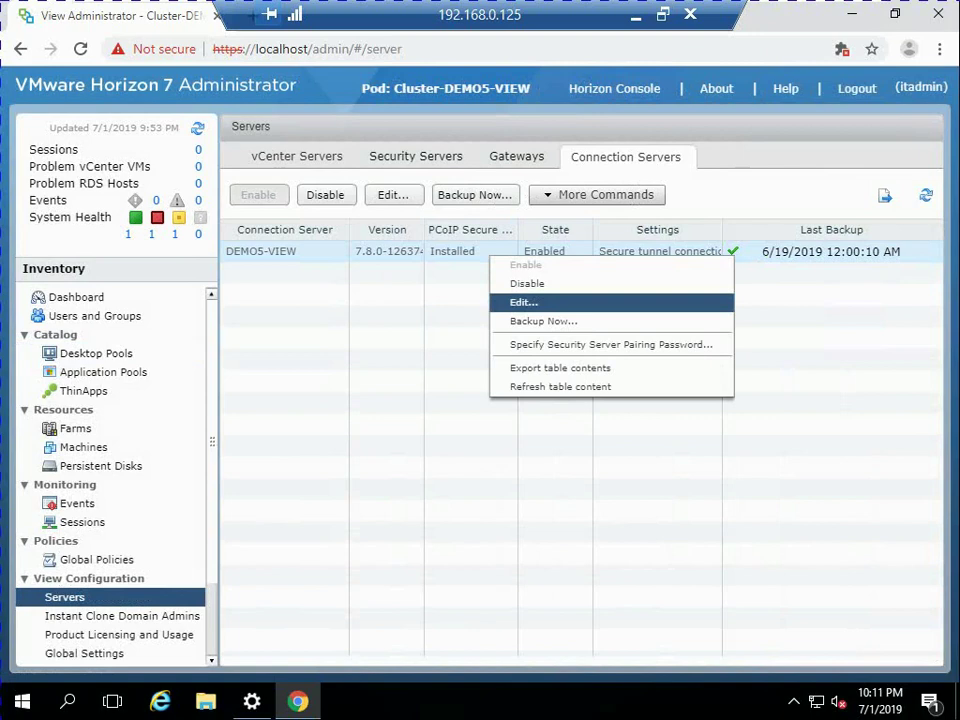
{"action": "left_click", "coordinate": [524, 302]}
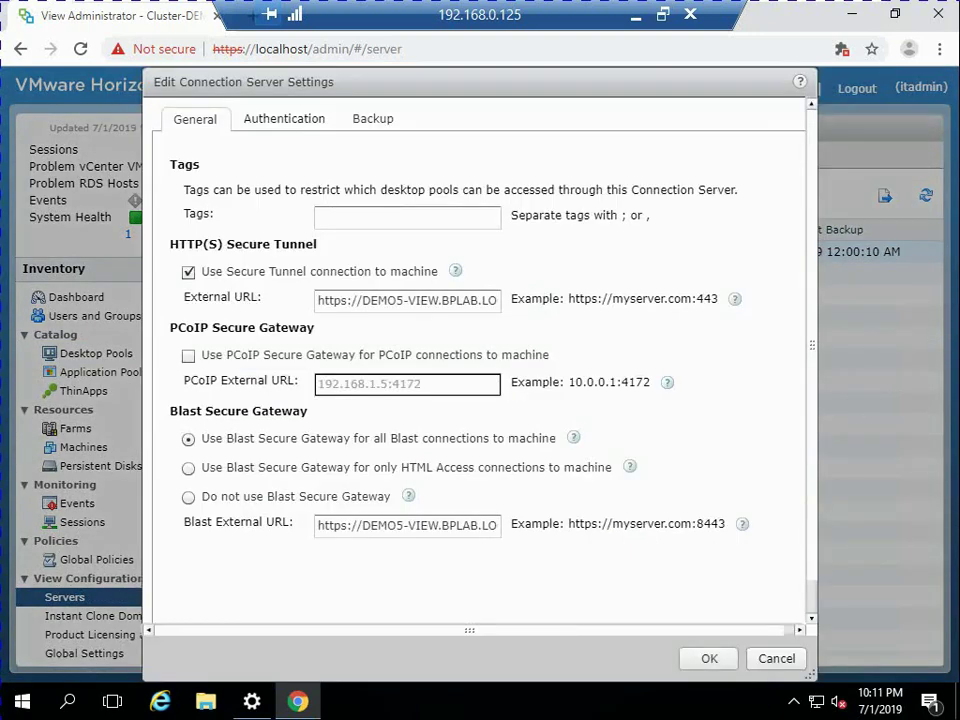
{"action": "left_click_drag", "start_coordinate": [318, 300], "coordinate": [473, 300]}
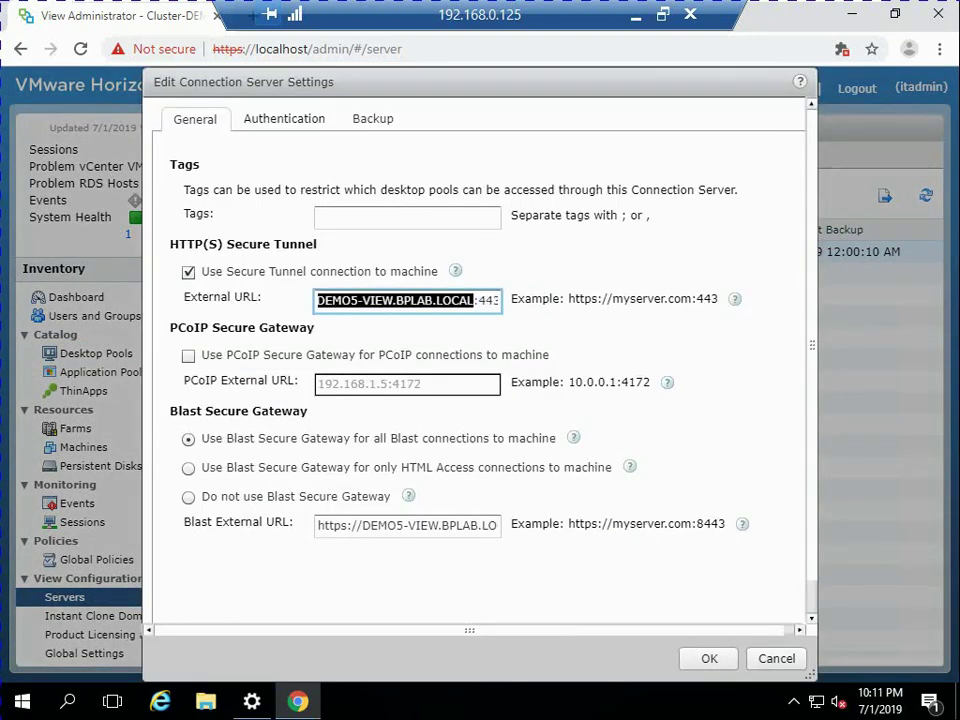
{"action": "key", "text": "Tab"}
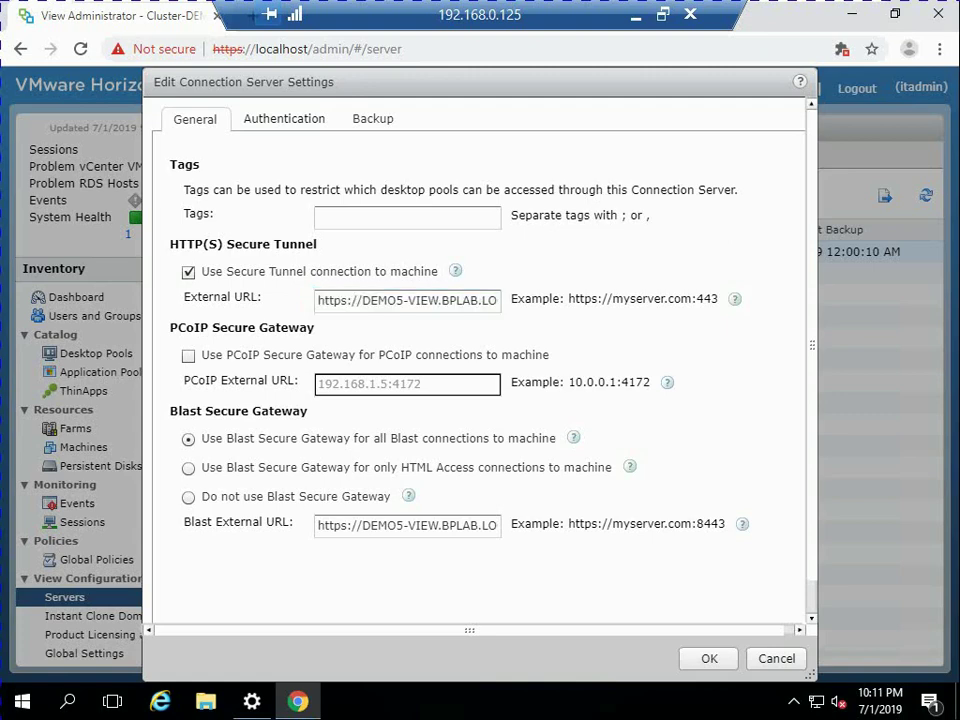
{"action": "left_click", "coordinate": [692, 657]}
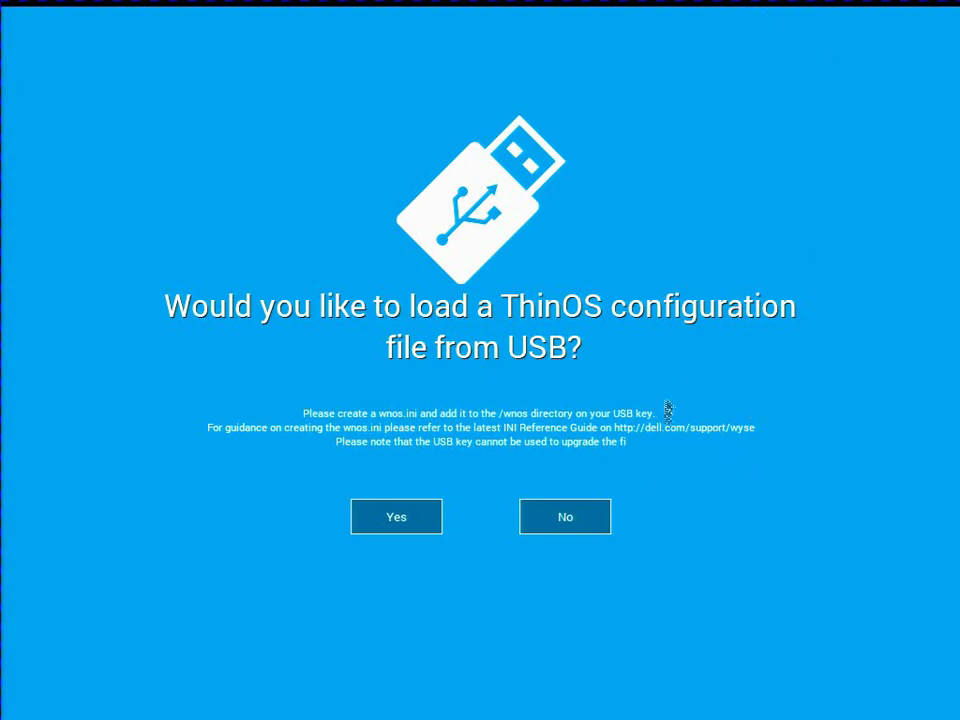
Decline the USB configuration and set the time zone to GMT-05:00 Eastern Time.
{"action": "left_click", "coordinate": [576, 517]}
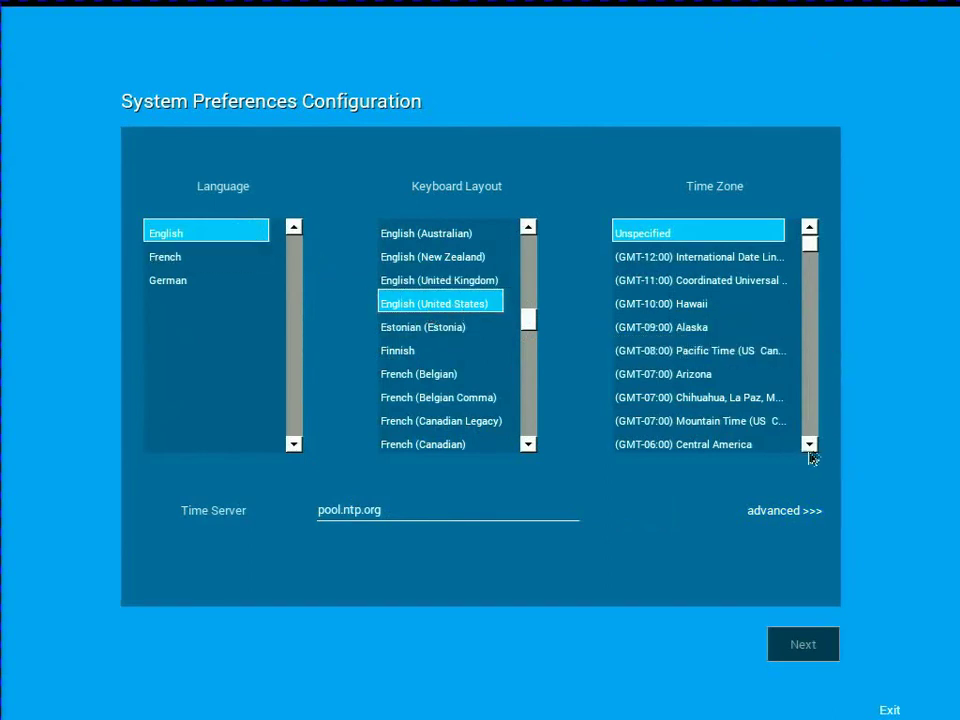
{"action": "scroll", "coordinate": [812, 448], "scroll_direction": "down", "scroll_amount": 3}
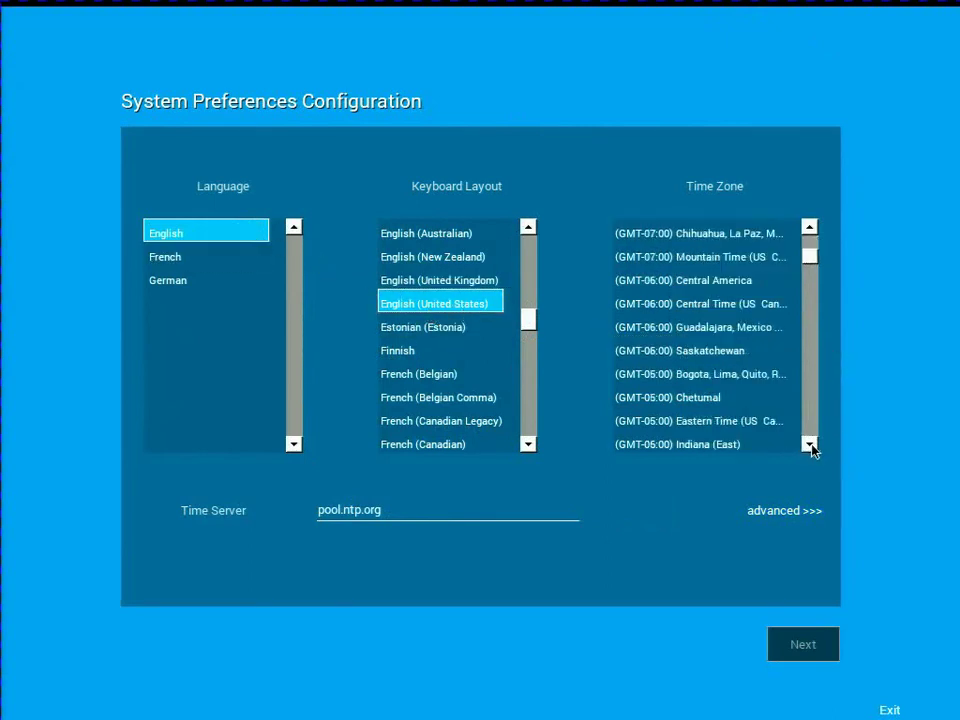
{"action": "left_click", "coordinate": [754, 421]}
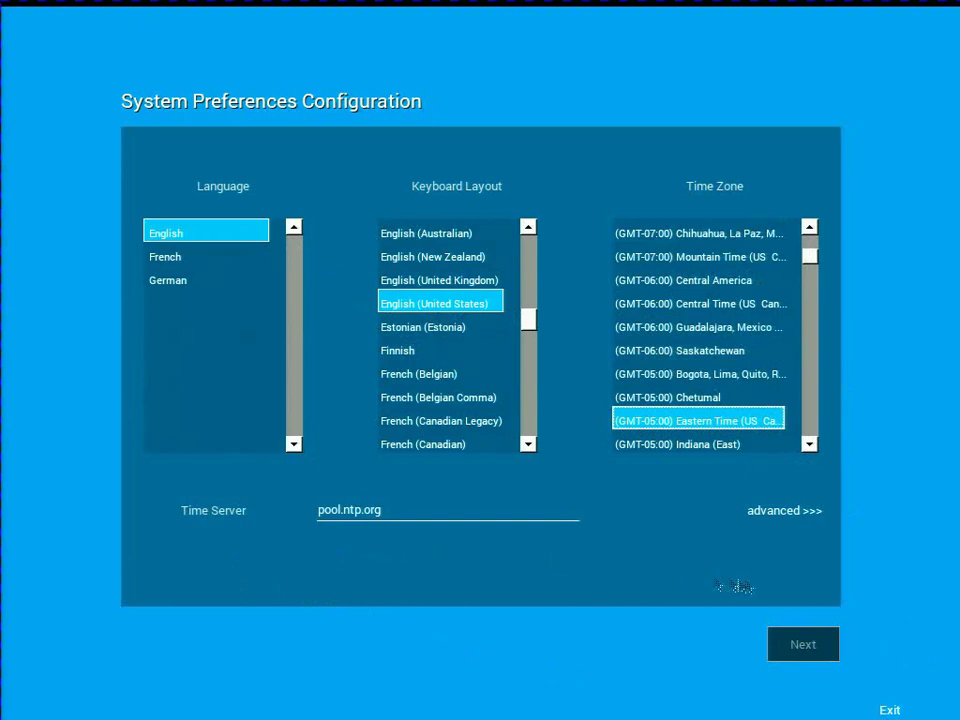
Check the advanced time preferences without changes and continue to management configuration.
{"action": "left_click", "coordinate": [782, 514]}
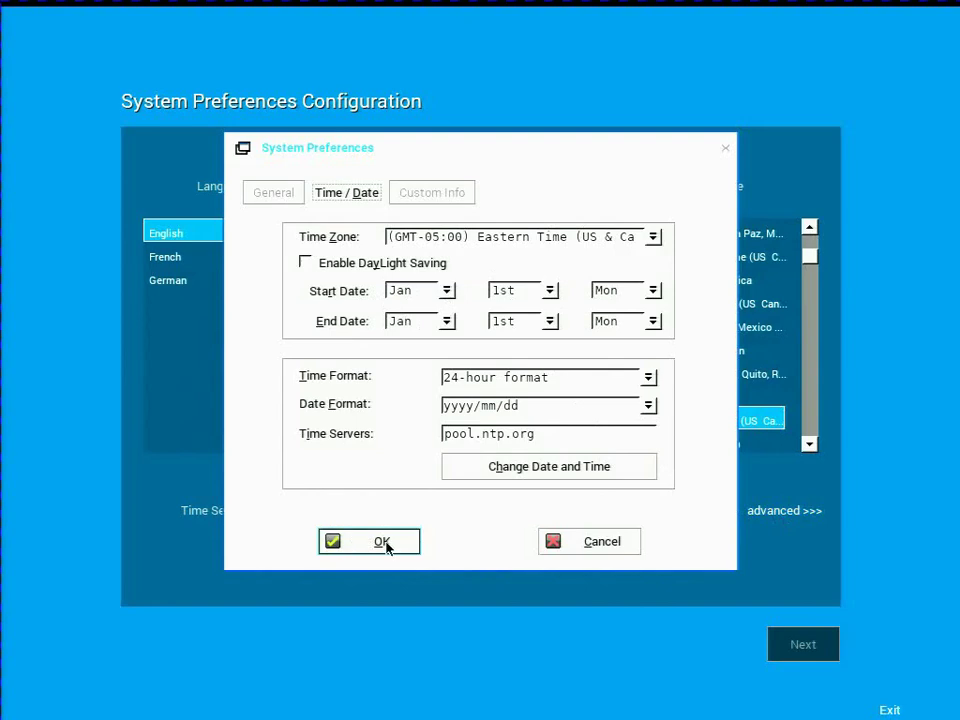
{"action": "left_click", "coordinate": [601, 545]}
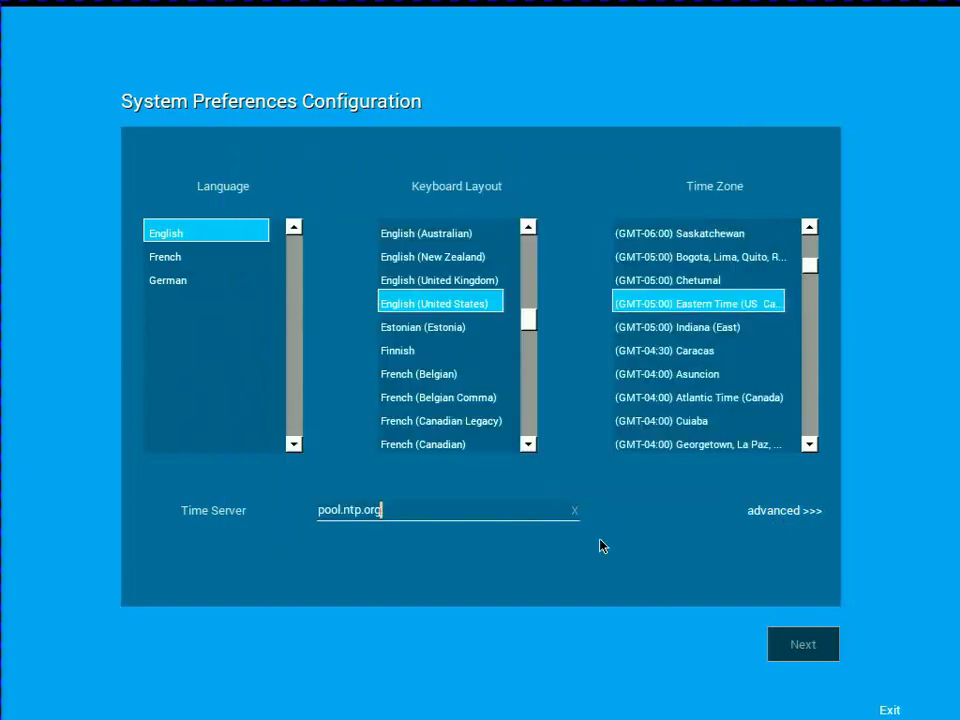
{"action": "left_click", "coordinate": [806, 648]}
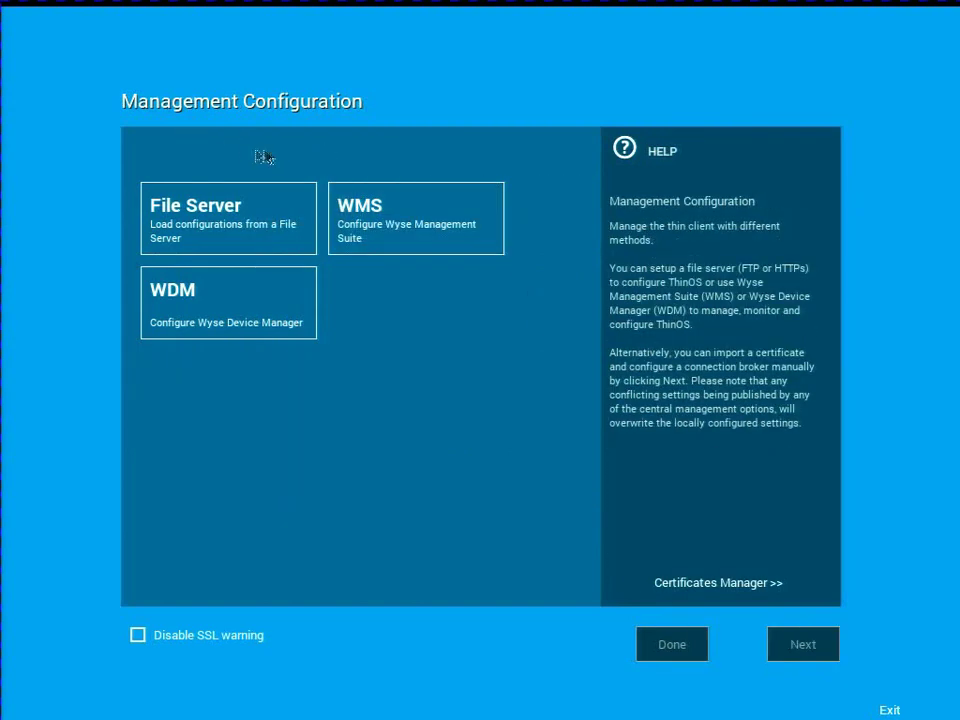
{"action": "left_click", "coordinate": [799, 646]}
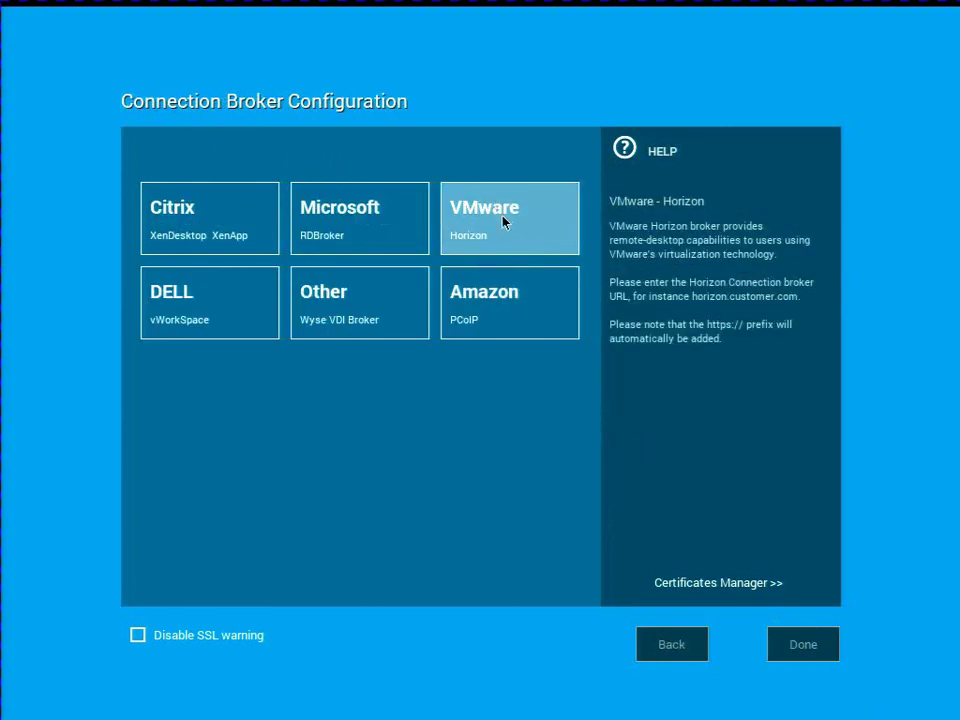
{"action": "left_click", "coordinate": [505, 218]}
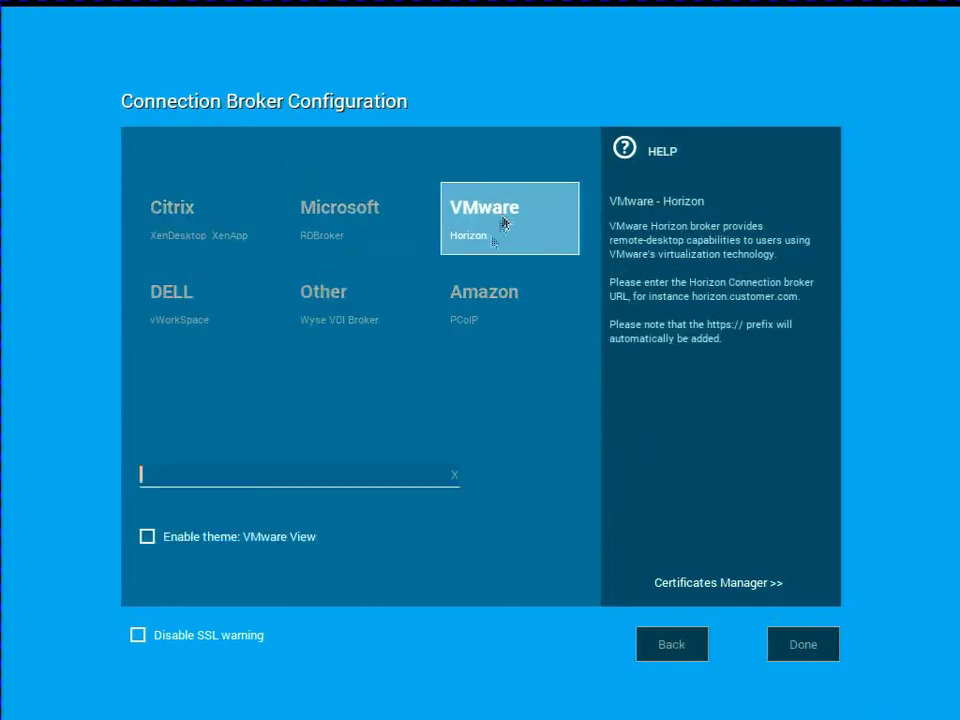
{"action": "left_click", "coordinate": [388, 478]}
{"action": "type", "text": "HTTPS://DEMO5-"}
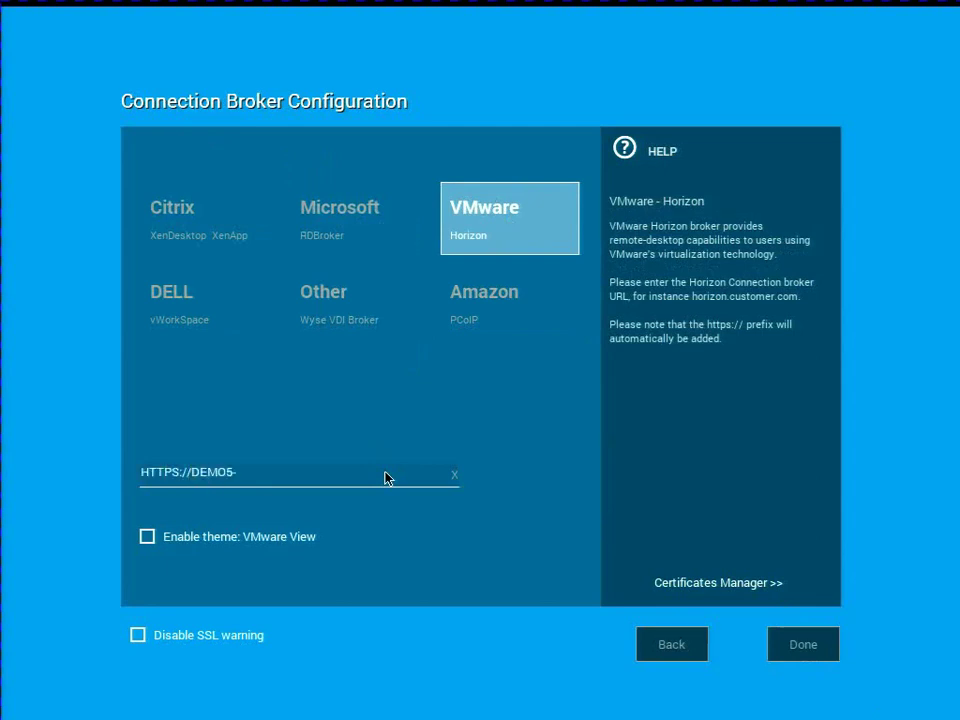
{"action": "type", "text": "VIEW.BPLAB.LOCAL/"}
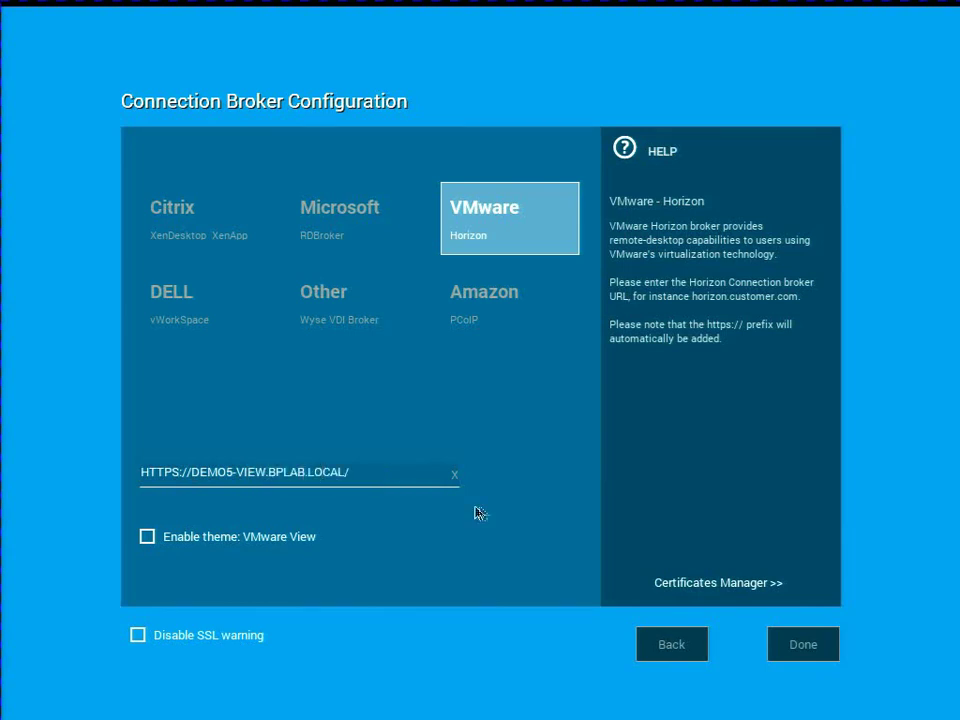
Enable the VMware View theme, disable SSL warnings, and finish the broker setup with a restart.
{"action": "left_click", "coordinate": [233, 538]}
{"action": "left_click", "coordinate": [820, 652]}
{"action": "left_click", "coordinate": [521, 399]}
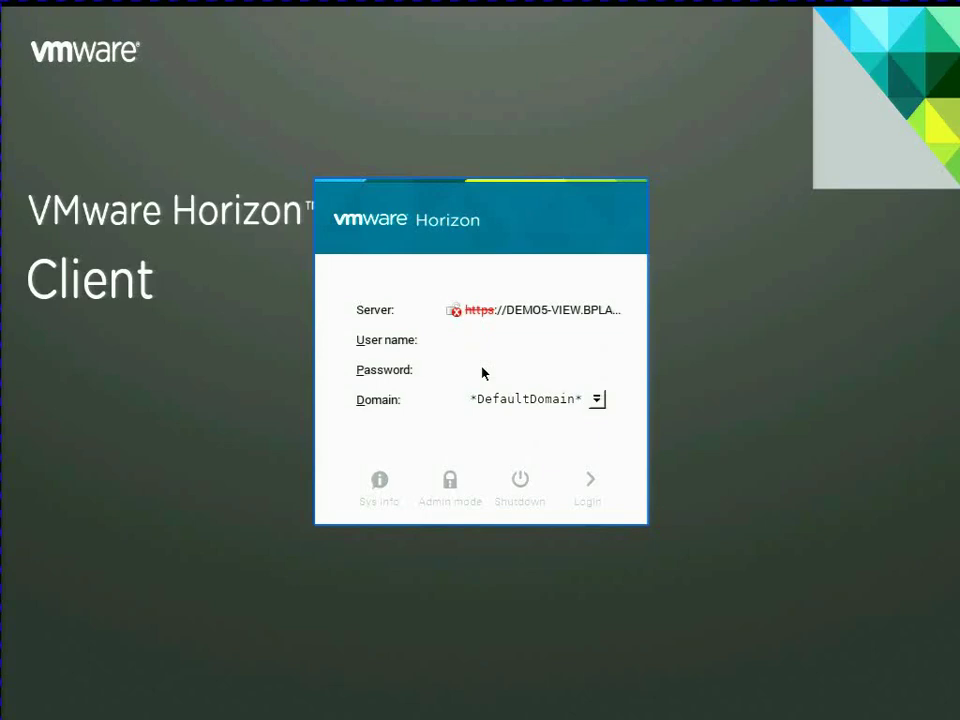
Log in to the Horizon broker with the user name and password to launch Windows 10.
{"action": "type", "text": "user1"}
{"action": "key", "text": "Tab"}
{"action": "type", "text": "*****"}
{"action": "key", "text": "Return"}
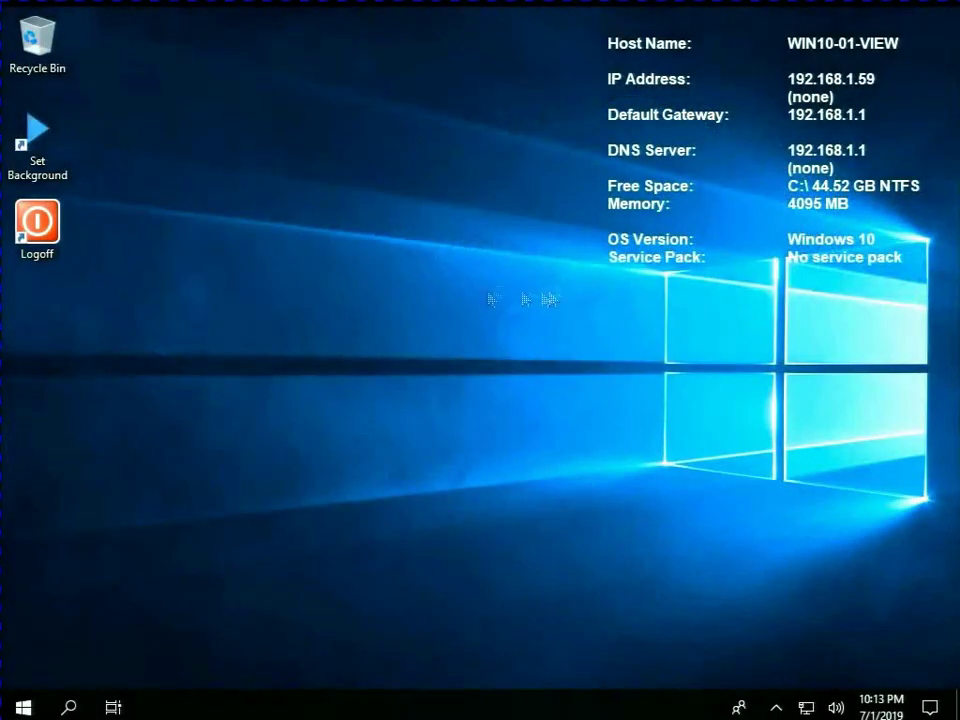
Log off Windows 10, restart with Reset to factory default ticked, and decline the USB setup prompt.
{"action": "left_click", "coordinate": [50, 224]}
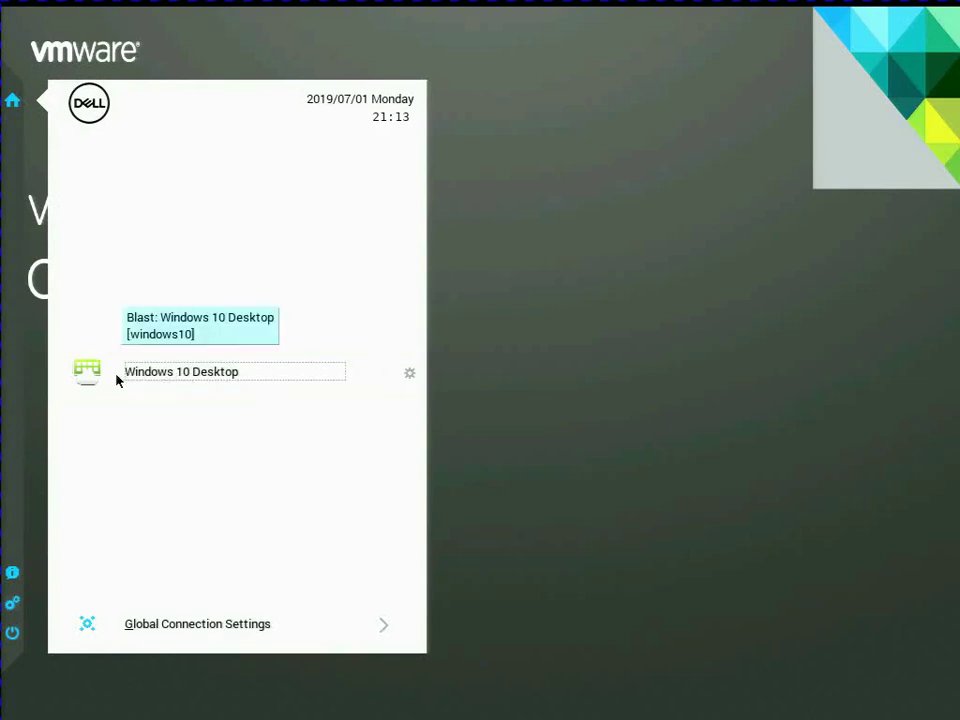
{"action": "left_click", "coordinate": [12, 633]}
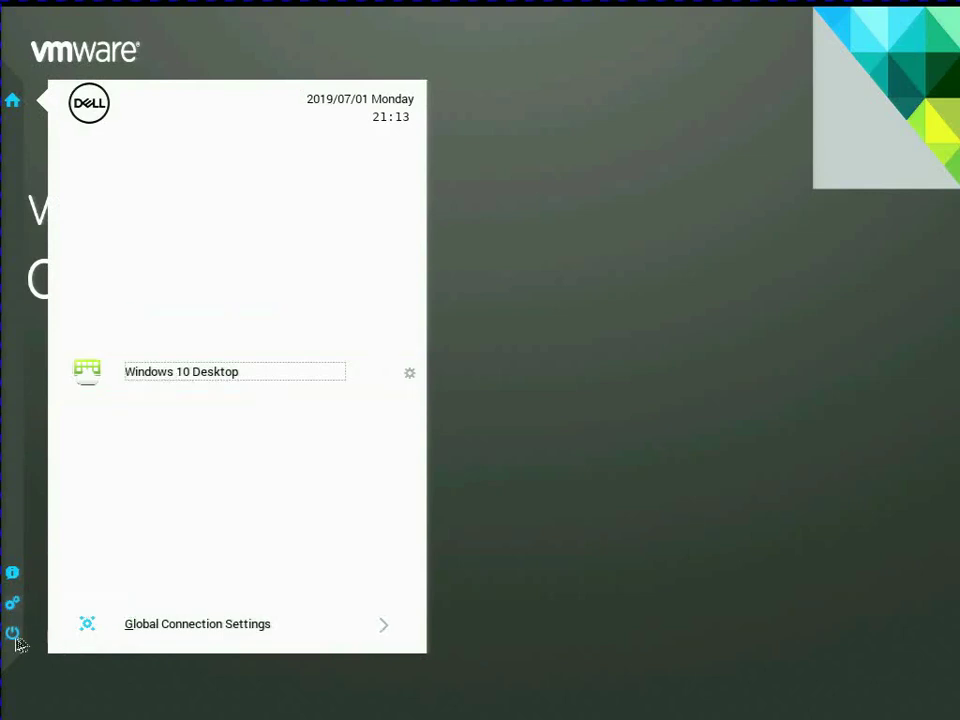
{"action": "left_click", "coordinate": [374, 385]}
{"action": "left_click", "coordinate": [376, 416]}
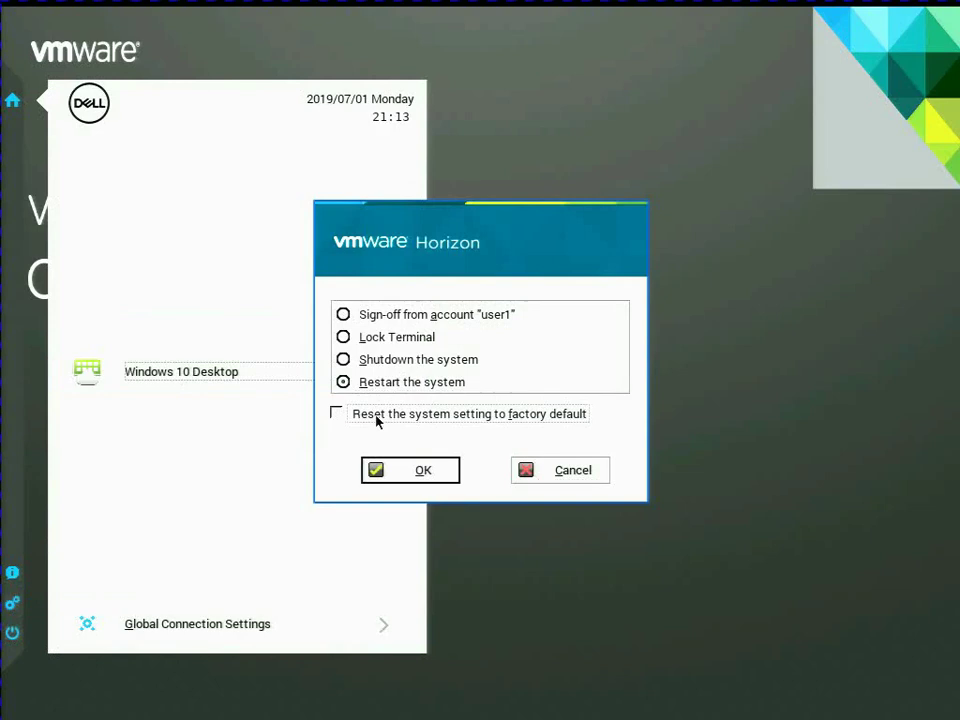
{"action": "left_click", "coordinate": [416, 474]}
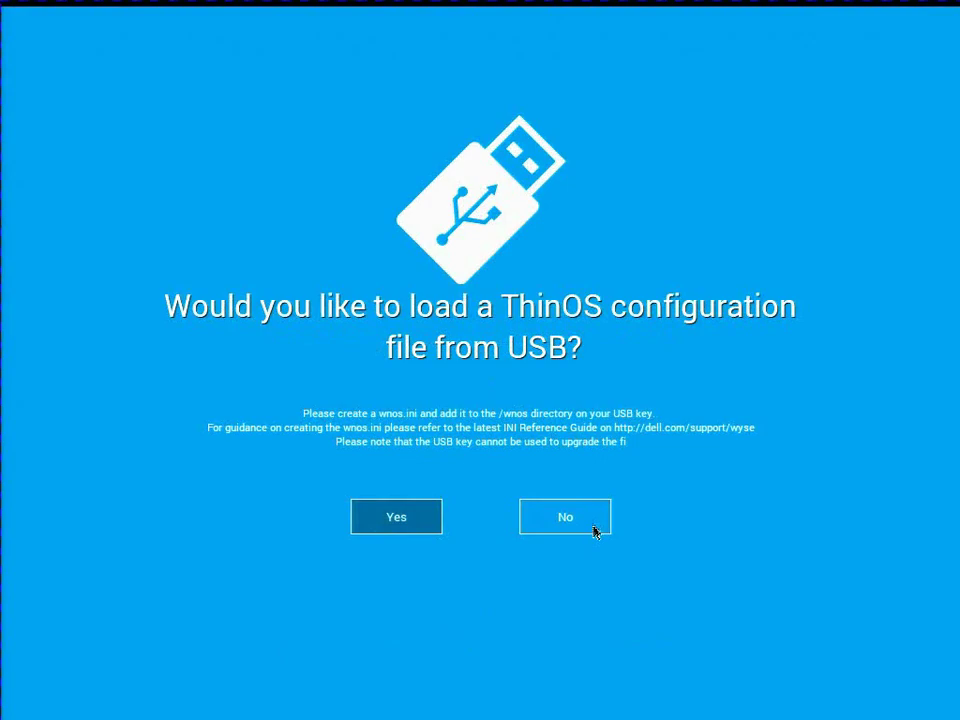
{"action": "left_click", "coordinate": [566, 515]}
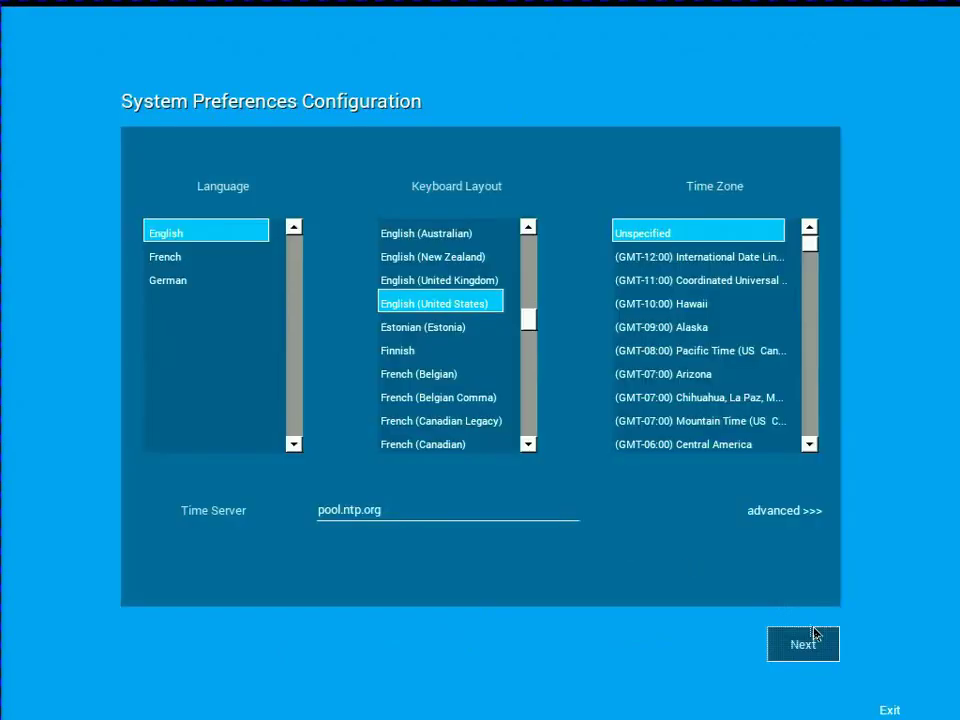
Leave the preferences wizard and open System Setup > Remote Connections.
{"action": "left_click", "coordinate": [887, 707]}
{"action": "left_click", "coordinate": [18, 713]}
{"action": "mouse_move", "coordinate": [156, 556]}
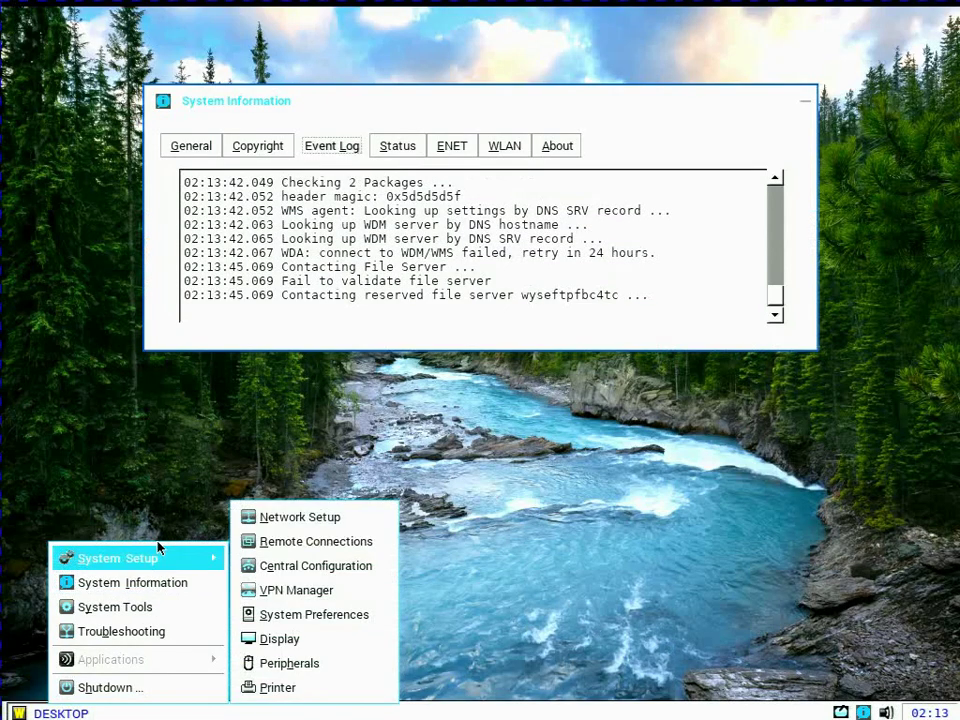
{"action": "left_click", "coordinate": [315, 543]}
{"action": "left_click", "coordinate": [676, 196]}
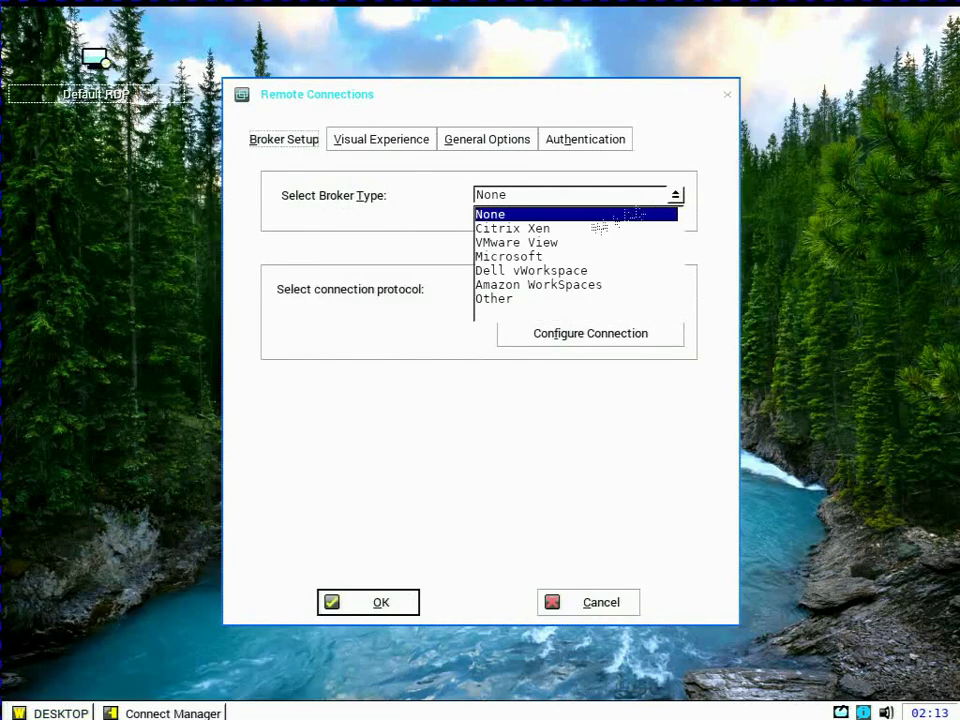
{"action": "left_click", "coordinate": [536, 243]}
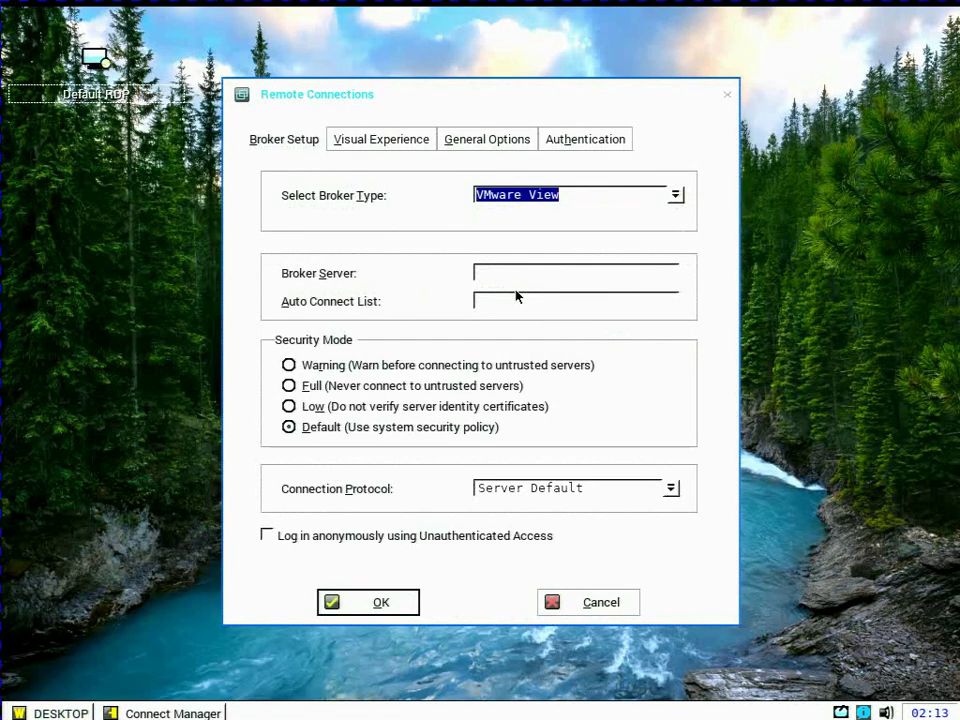
{"action": "left_click", "coordinate": [510, 272]}
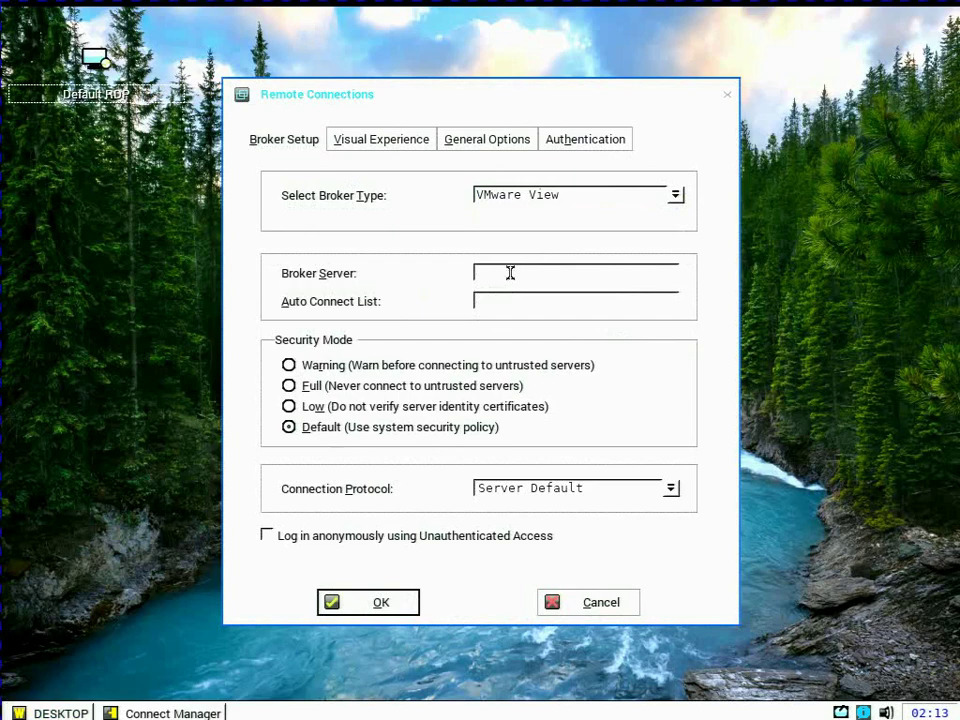
{"action": "type", "text": "HTTPS://DEMO5-VIEW.BPL"}
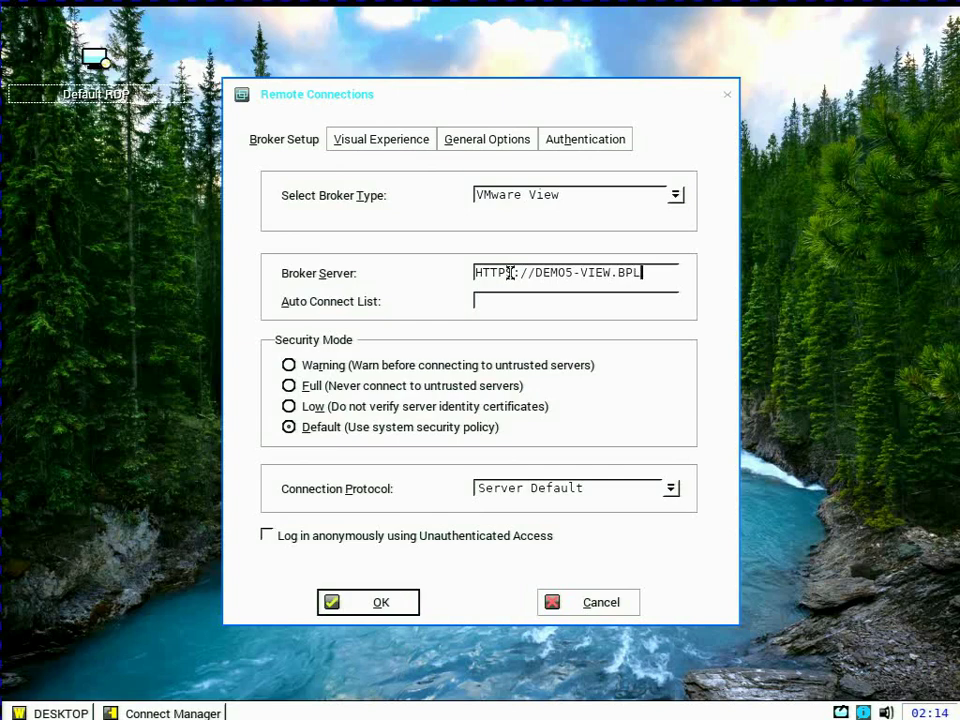
{"action": "type", "text": "AB.LOCAL/"}
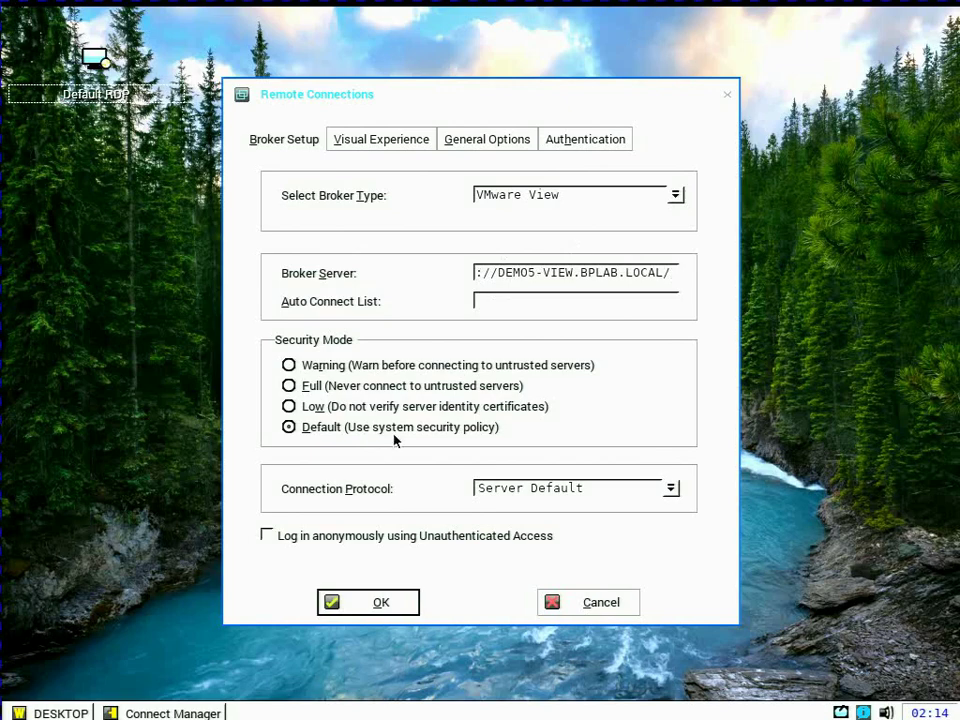
{"action": "left_click", "coordinate": [667, 490]}
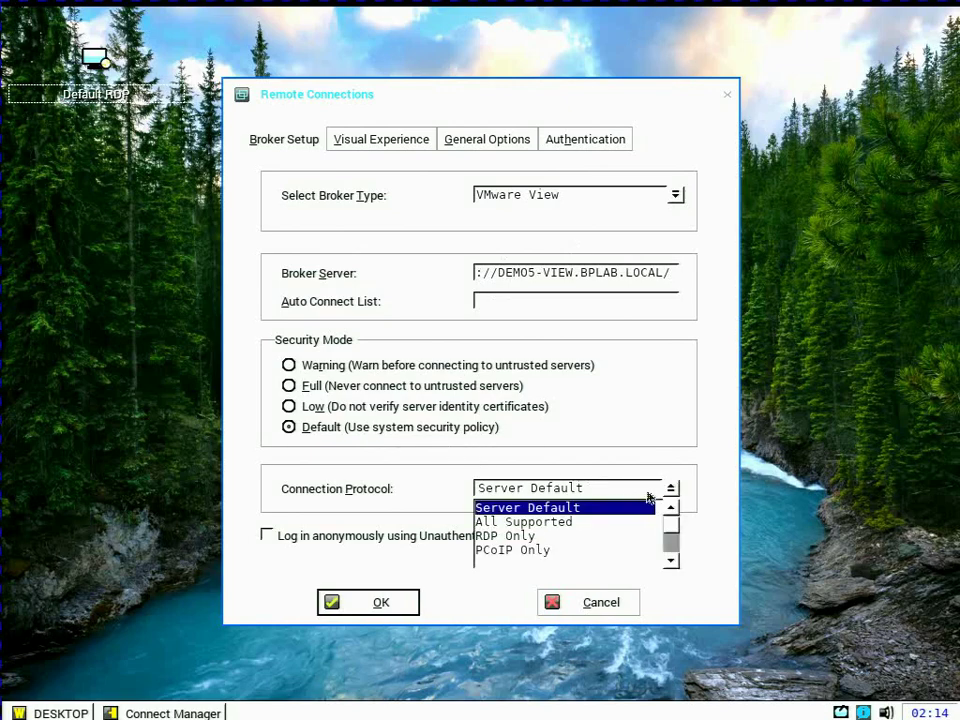
{"action": "left_click", "coordinate": [577, 526]}
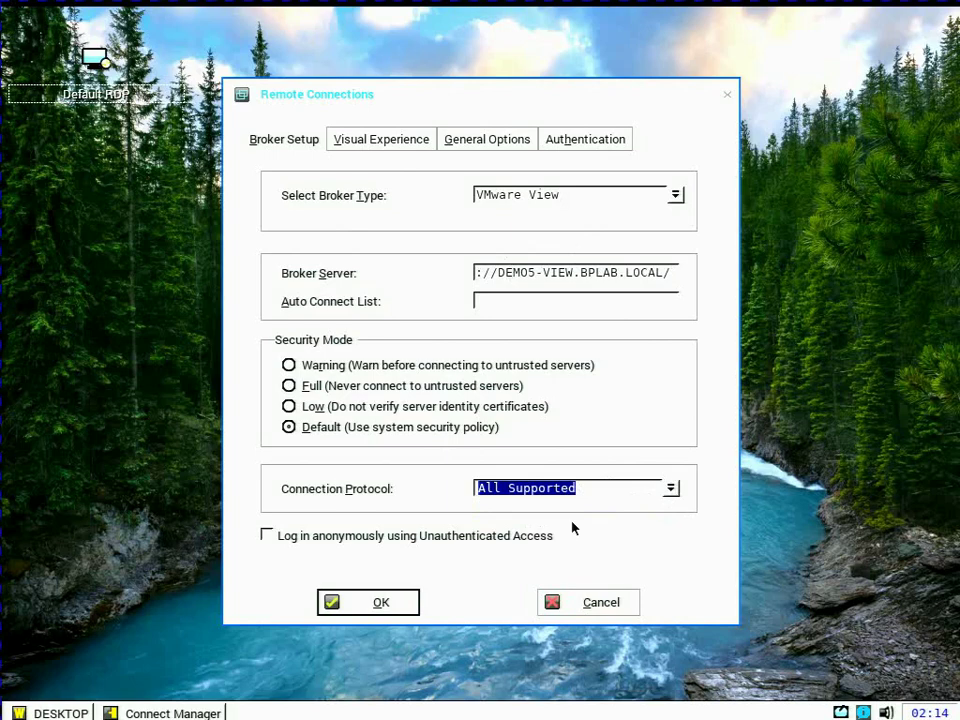
Under General Options, enable automatic sign-off, set sign-on domain BPLAB, and save with OK.
{"action": "left_click", "coordinate": [471, 146]}
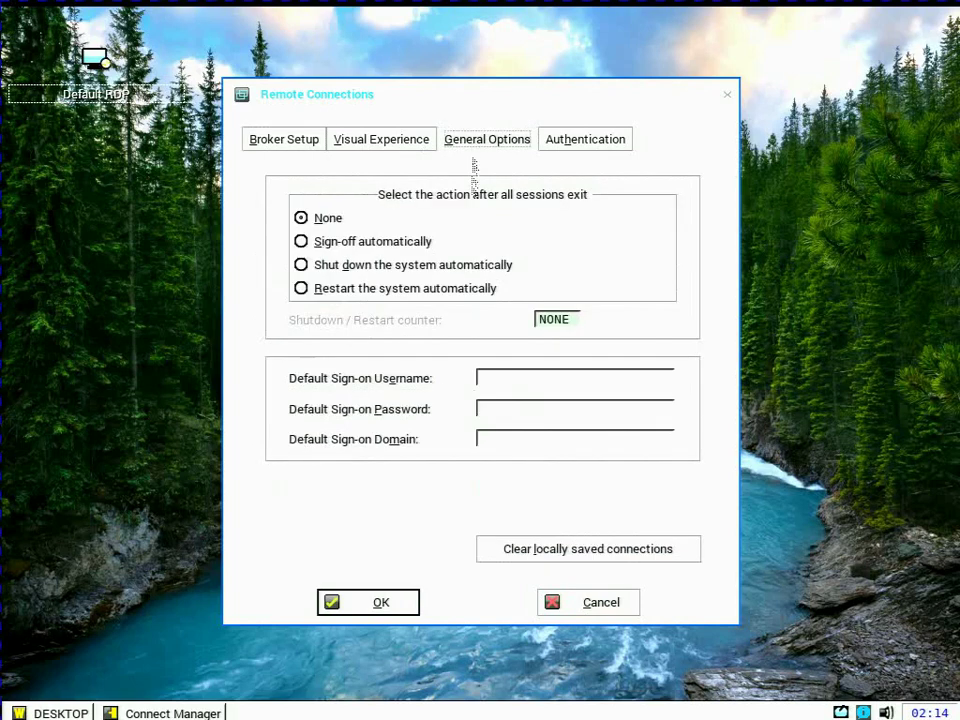
{"action": "left_click", "coordinate": [325, 242]}
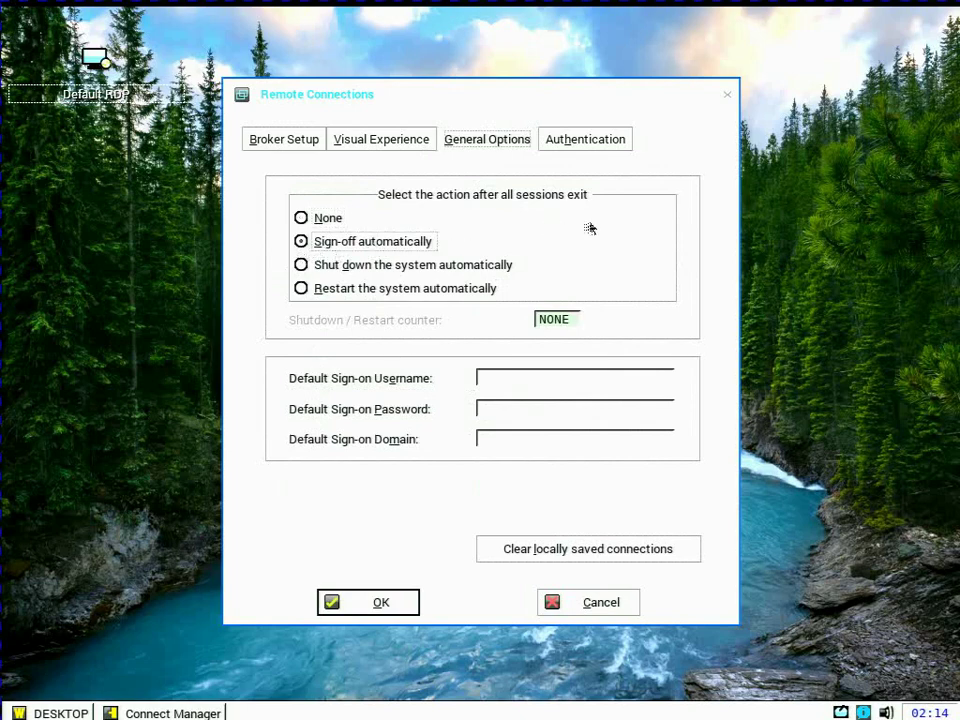
{"action": "left_click", "coordinate": [528, 437]}
{"action": "type", "text": "BPLAB"}
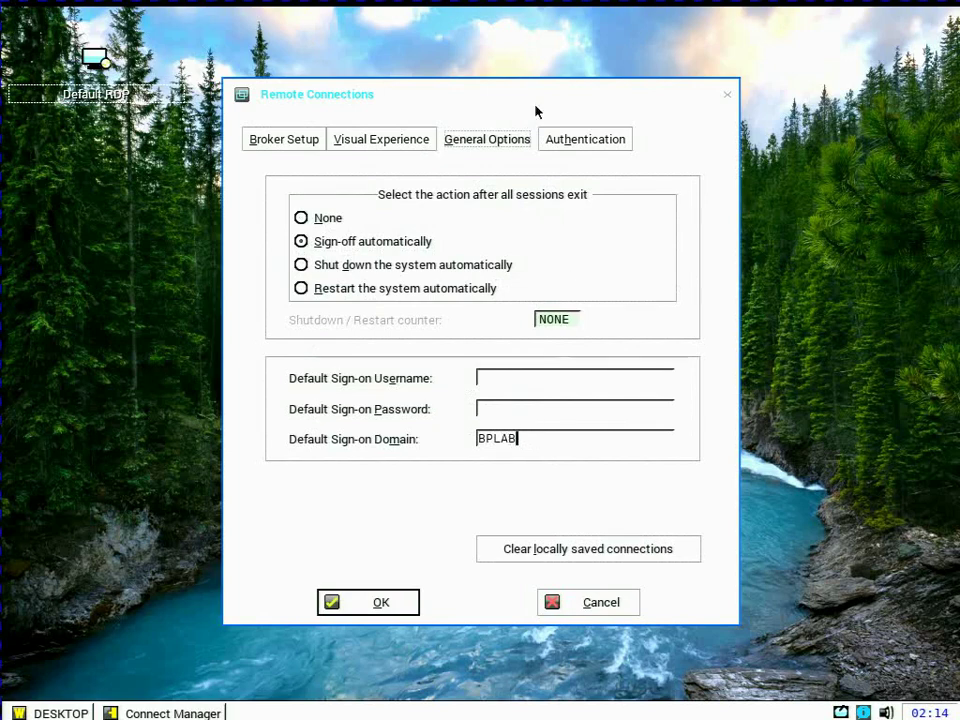
{"action": "left_click", "coordinate": [390, 612]}
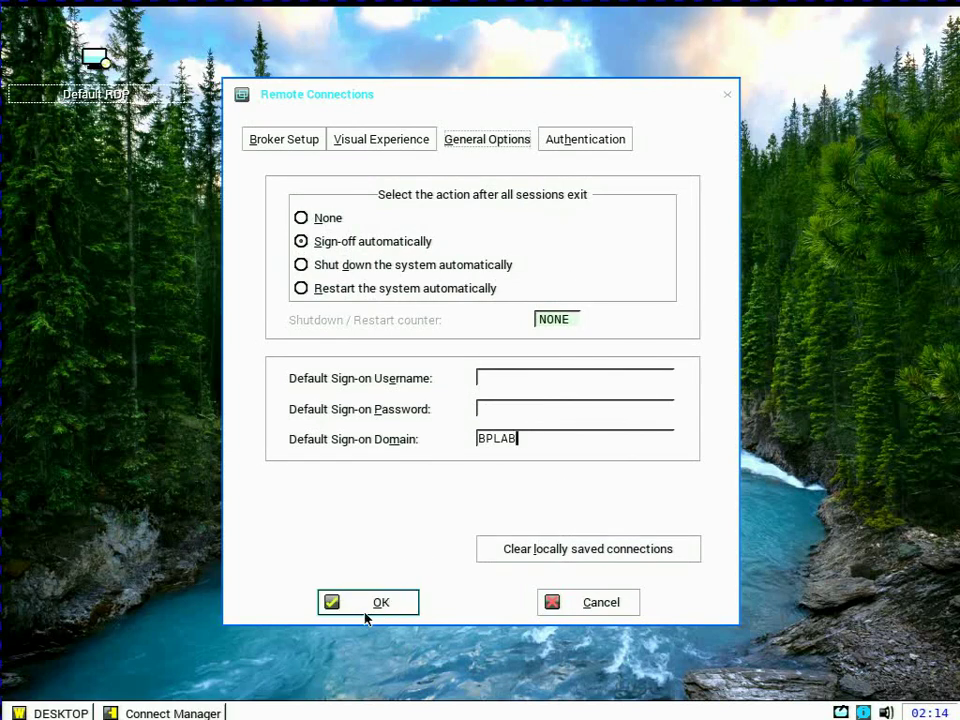
{"action": "left_click", "coordinate": [375, 606]}
Decline the restart for now and view the system event log.
{"action": "left_click", "coordinate": [557, 398]}
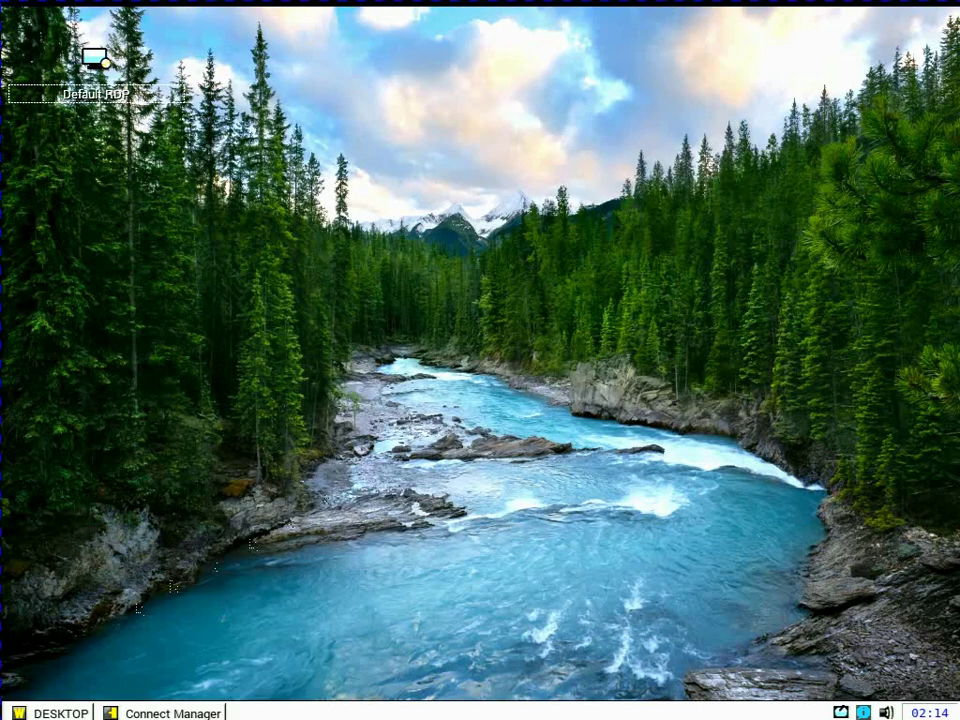
{"action": "left_click", "coordinate": [55, 713]}
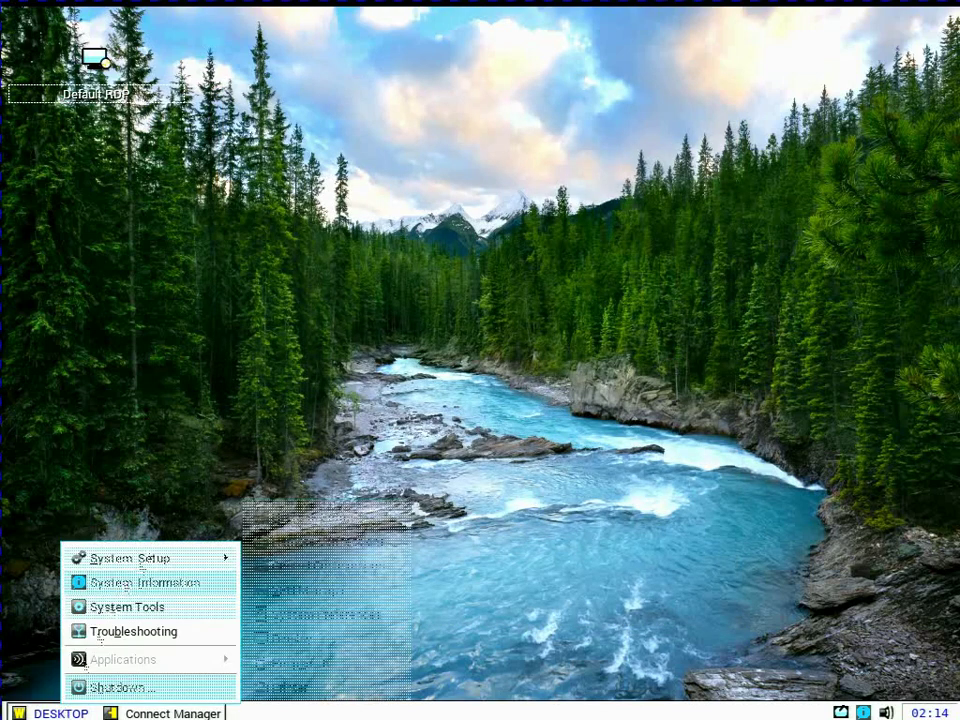
{"action": "left_click", "coordinate": [166, 590]}
Import the DEMO5-VIEW.cer certificate from USB storage via System Tools > Certificates.
{"action": "left_click", "coordinate": [62, 714]}
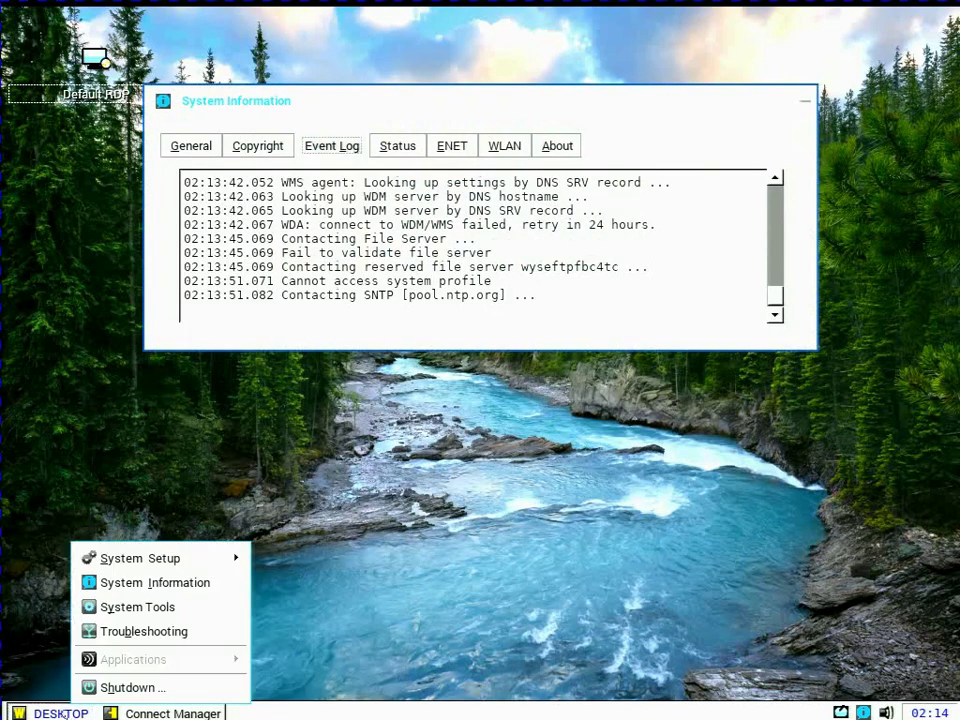
{"action": "left_click", "coordinate": [137, 607]}
{"action": "left_click", "coordinate": [281, 151]}
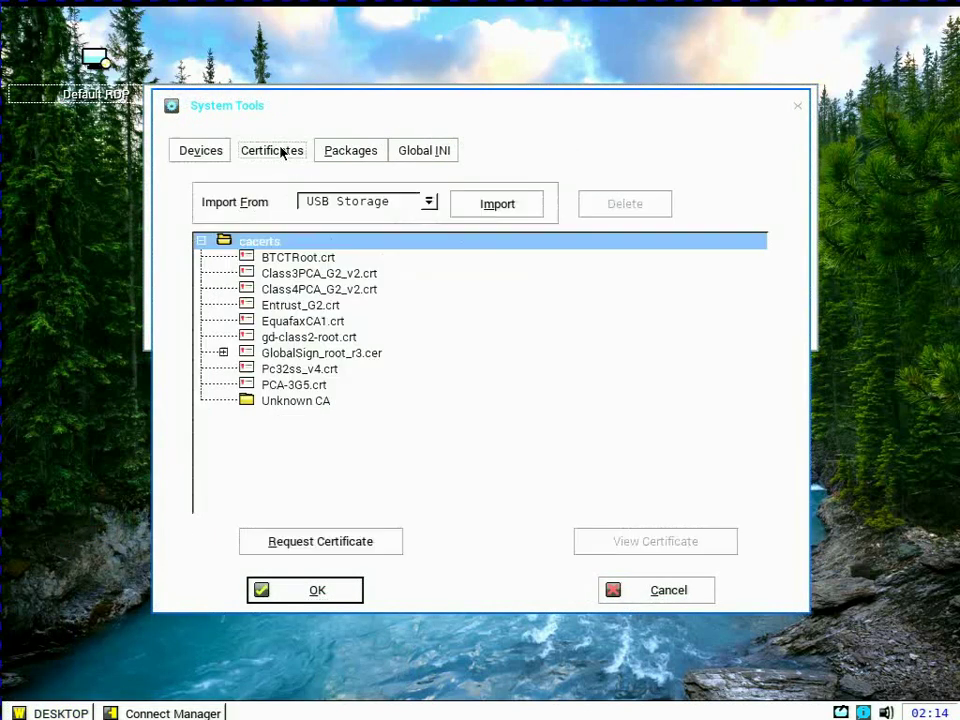
{"action": "left_click", "coordinate": [512, 208]}
{"action": "left_click", "coordinate": [200, 179]}
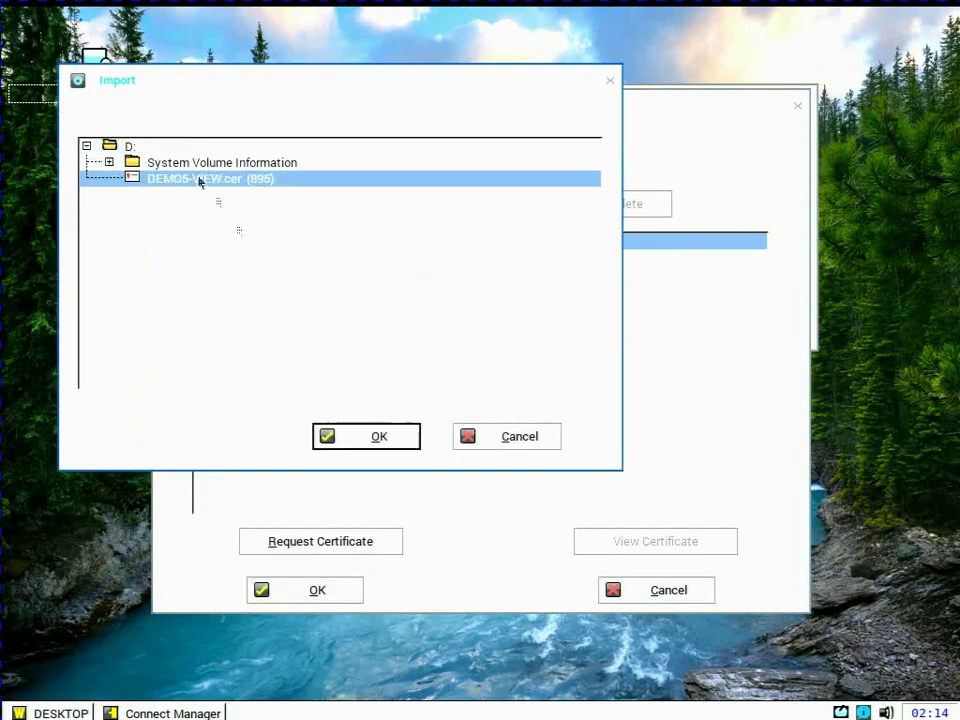
{"action": "left_click", "coordinate": [372, 436]}
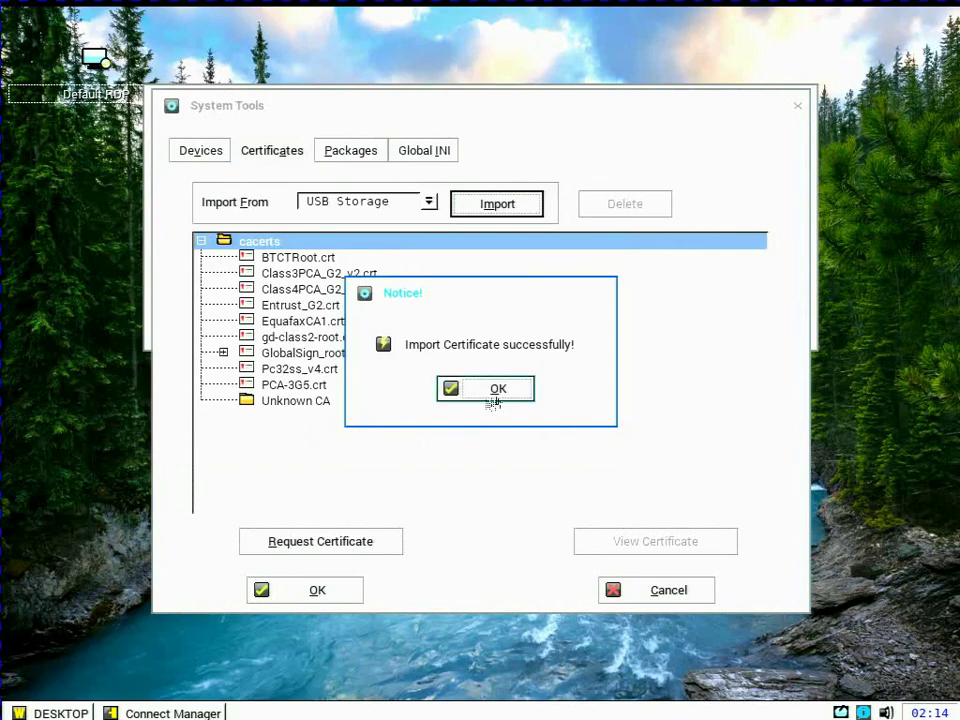
{"action": "left_click", "coordinate": [496, 392]}
{"action": "left_click", "coordinate": [330, 589]}
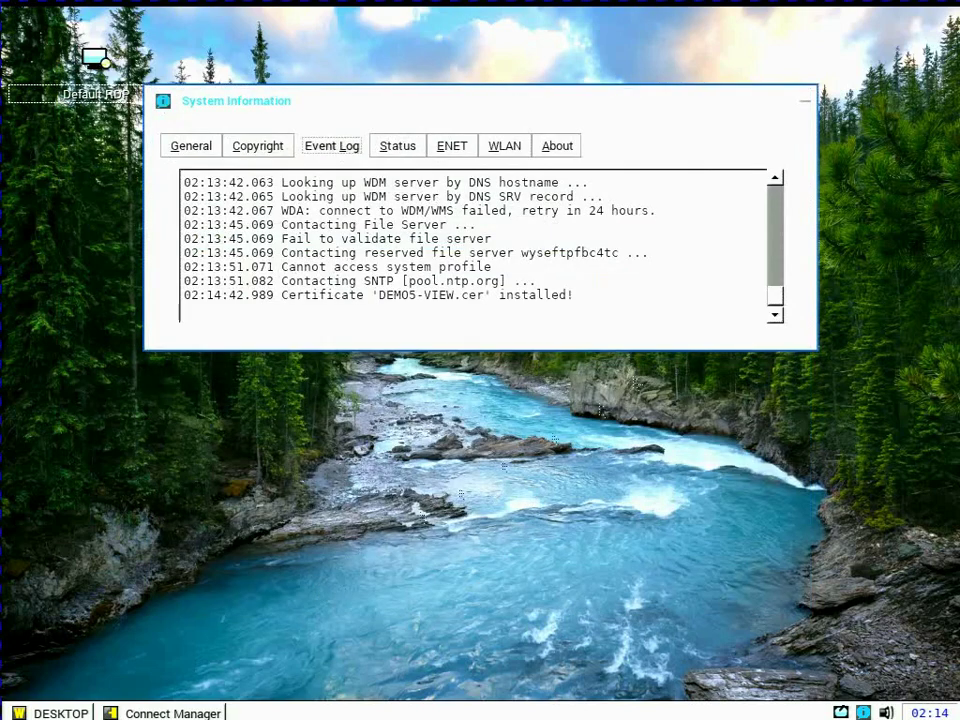
Restart the thin client using Restart the system from the shutdown options.
{"action": "left_click", "coordinate": [55, 713]}
{"action": "left_click", "coordinate": [80, 686]}
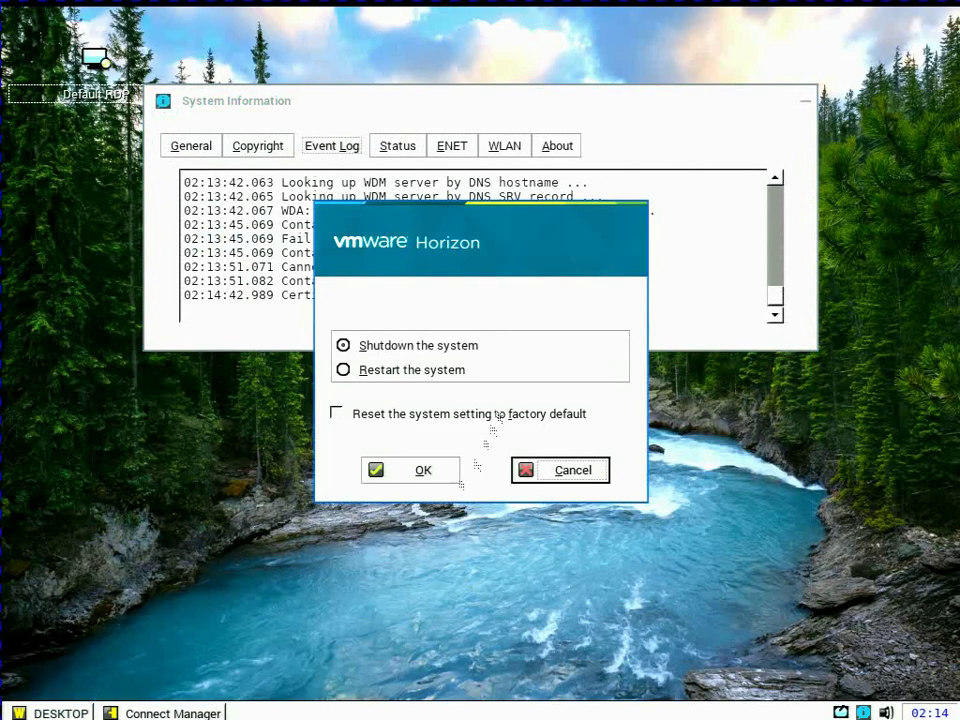
{"action": "left_click", "coordinate": [405, 372]}
{"action": "left_click", "coordinate": [408, 469]}
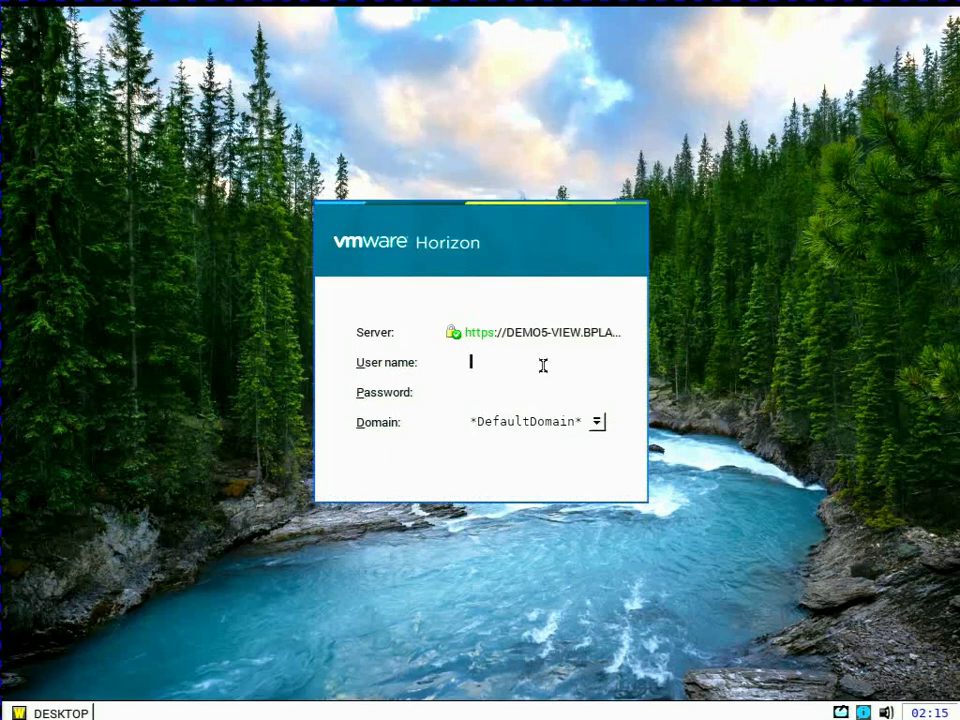
Sign in to the Horizon broker with the user name and password.
{"action": "type", "text": "user1"}
{"action": "key", "text": "Tab"}
{"action": "type", "text": "*****"}
{"action": "key", "text": "Return"}
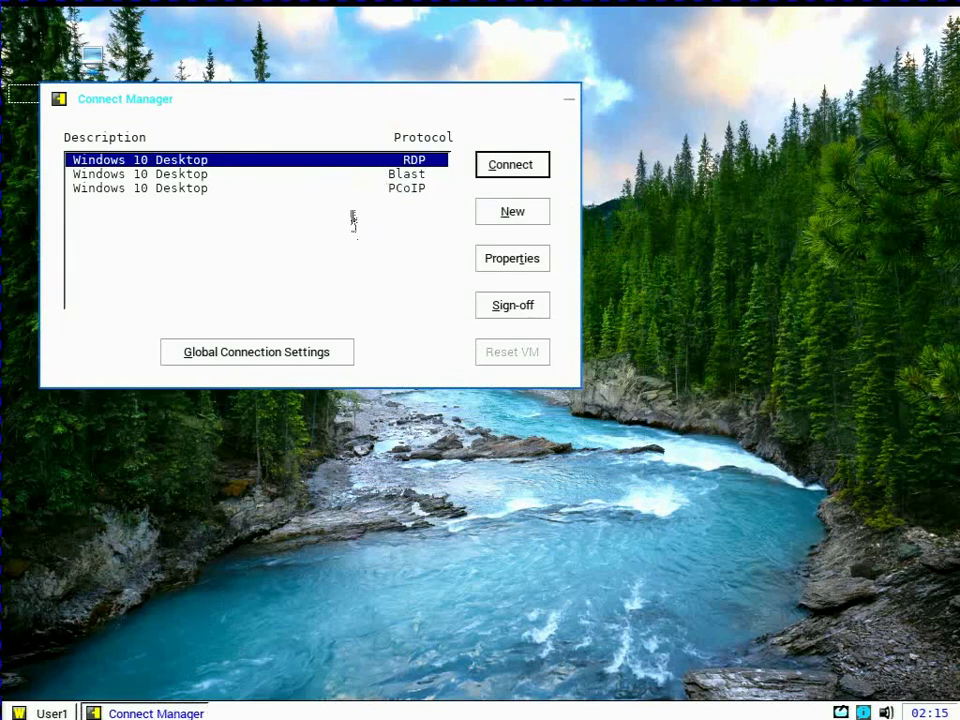
Connect to the PCoIP Windows 10 Desktop, then log off using the desktop's Logoff shortcut.
{"action": "left_click", "coordinate": [395, 191]}
{"action": "left_click", "coordinate": [540, 165]}
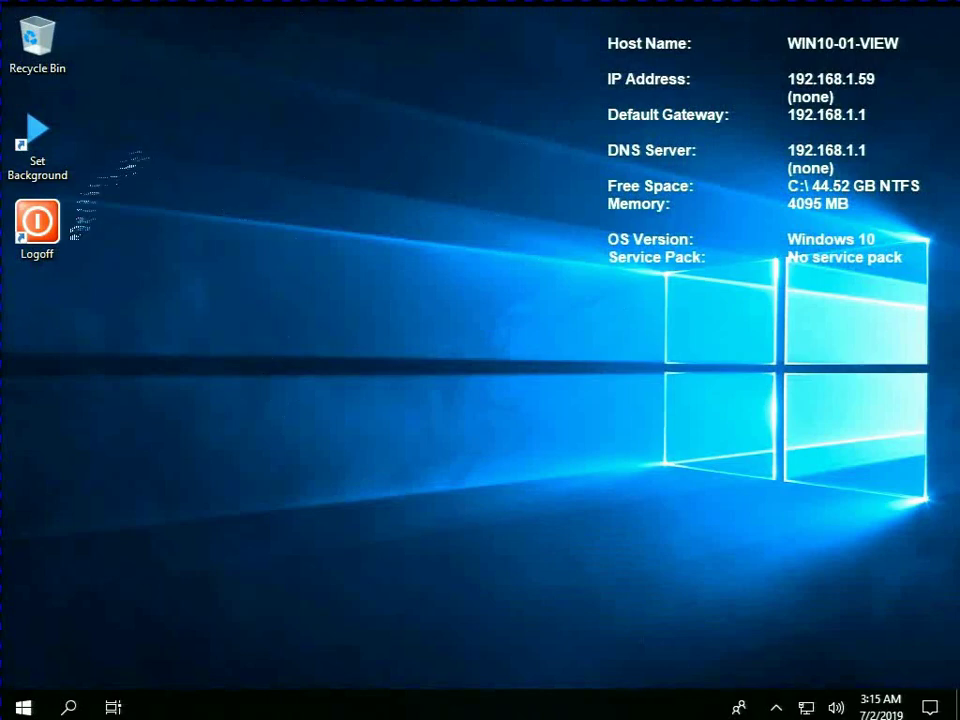
{"action": "left_click", "coordinate": [24, 246]}
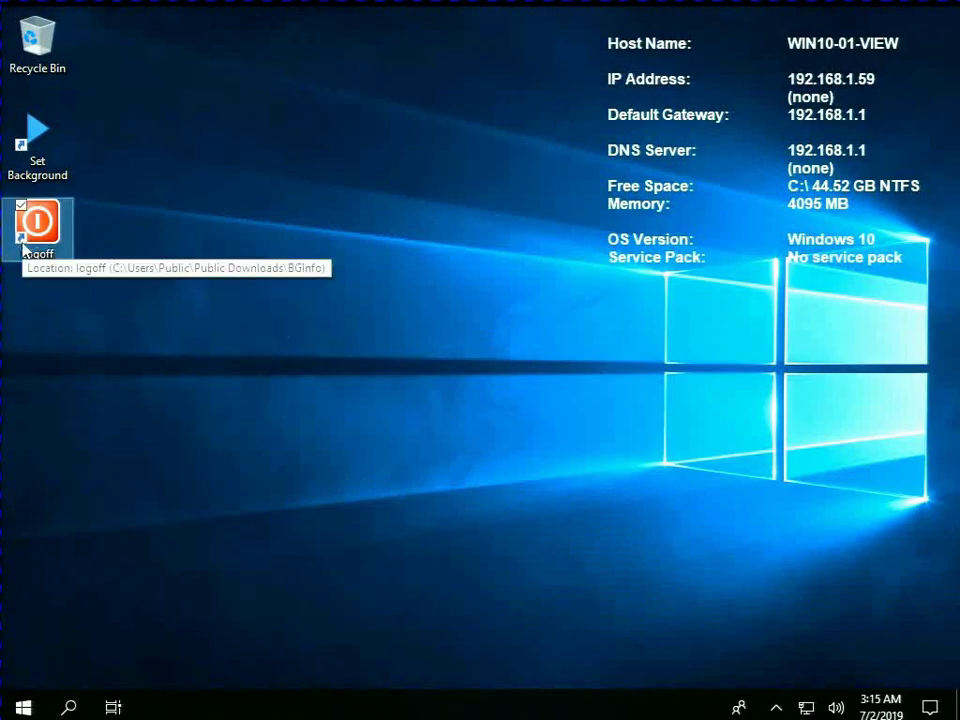
{"action": "double_click", "coordinate": [24, 246]}
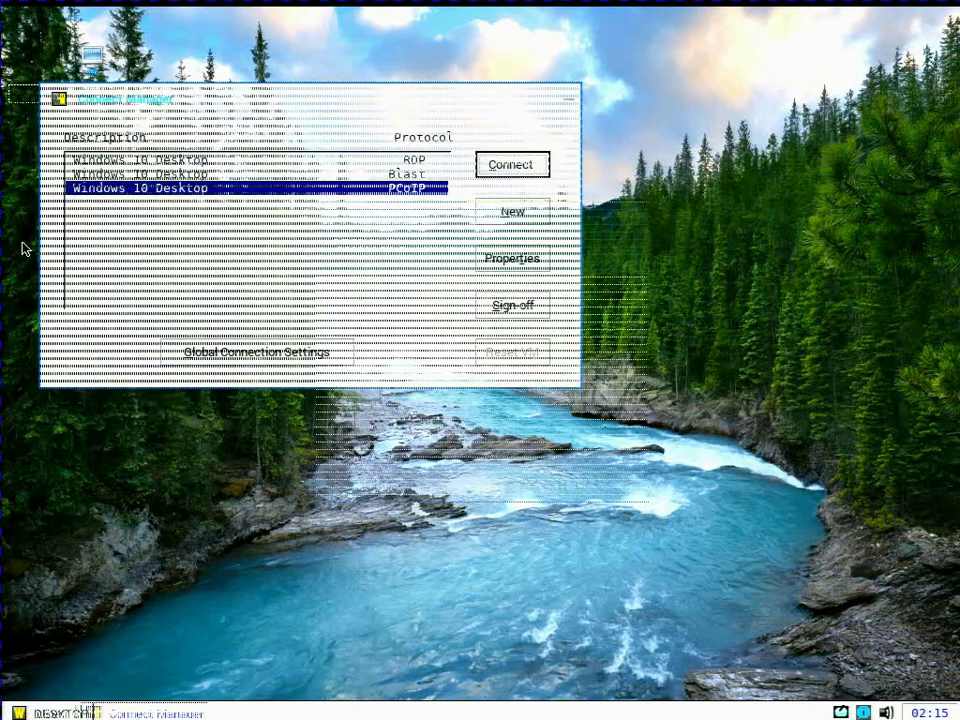